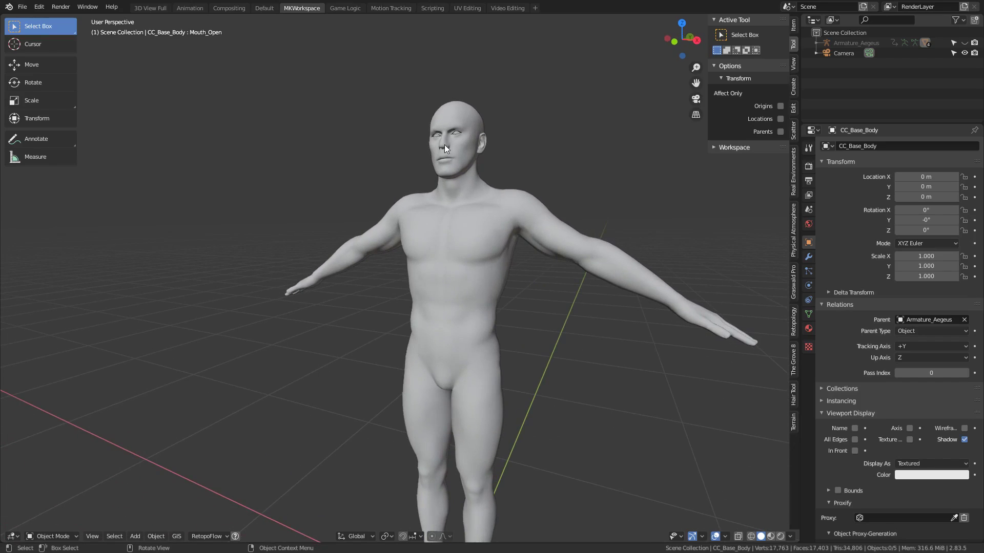
- Select the body mesh and open its object data properties
{"action": "left_click", "coordinate": [469, 137]}
{"action": "left_click", "coordinate": [809, 315]}
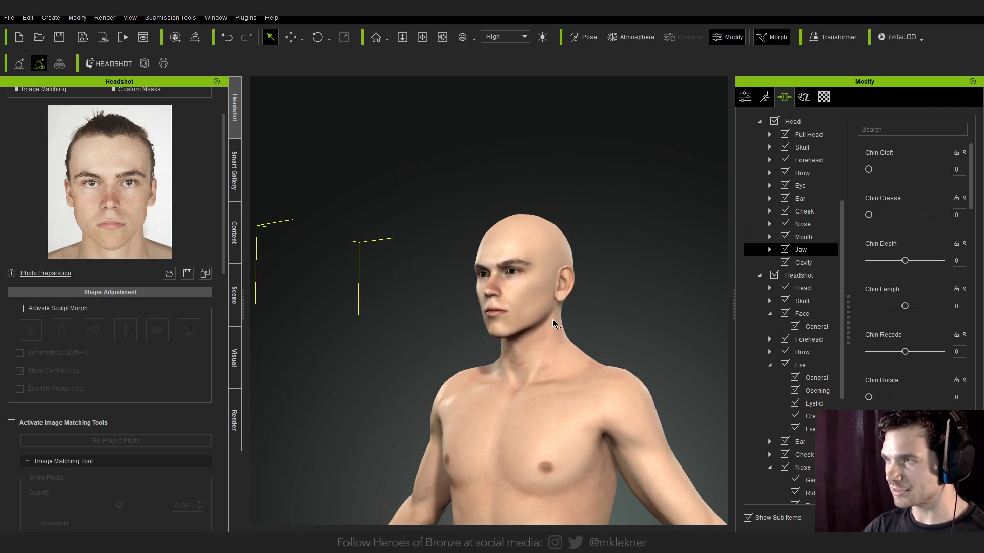
{"action": "scroll", "coordinate": [71, 357], "scroll_direction": "down", "scroll_amount": 3}
{"action": "left_click", "coordinate": [108, 338]}
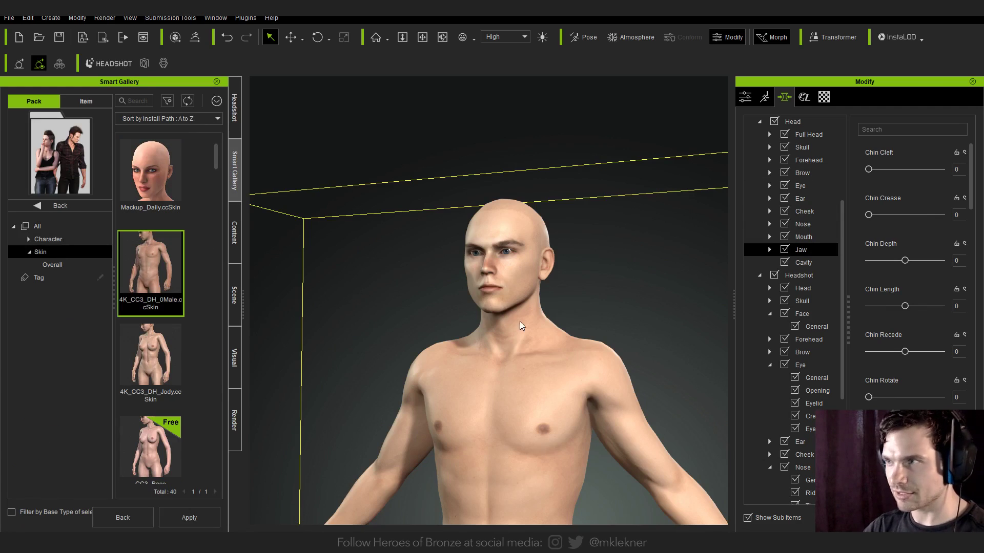
{"action": "left_click_drag", "start_coordinate": [520, 321], "coordinate": [509, 328]}
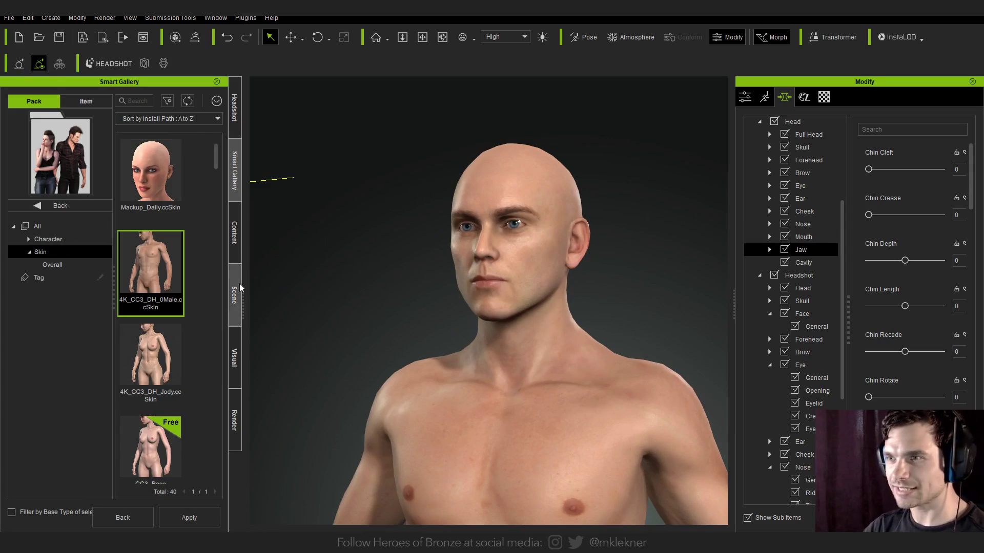
{"action": "left_click", "coordinate": [234, 233]}
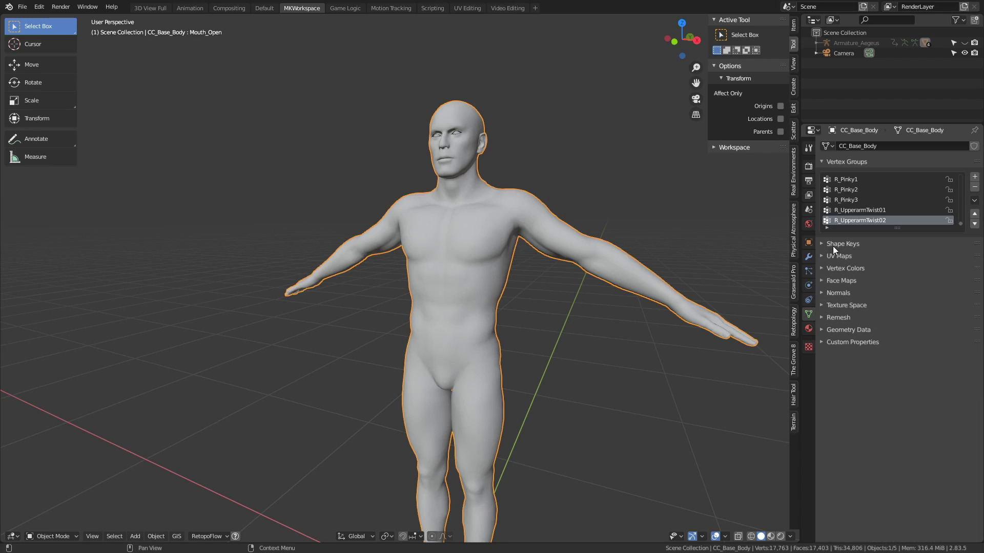
- Add a new vertex group to the body mesh and name it Beard
{"action": "left_click", "coordinate": [974, 176]}
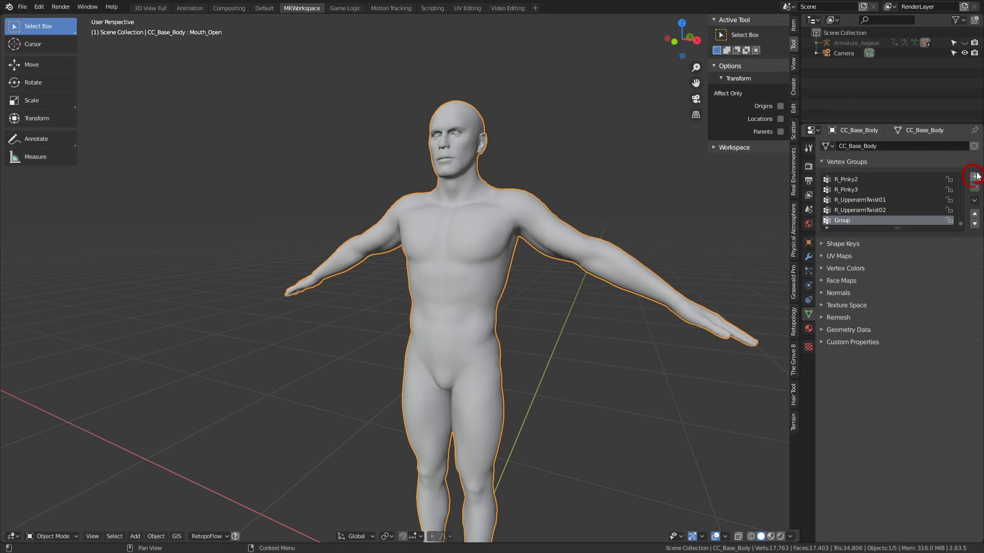
{"action": "double_click", "coordinate": [846, 224]}
{"action": "type", "text": "Beard"}
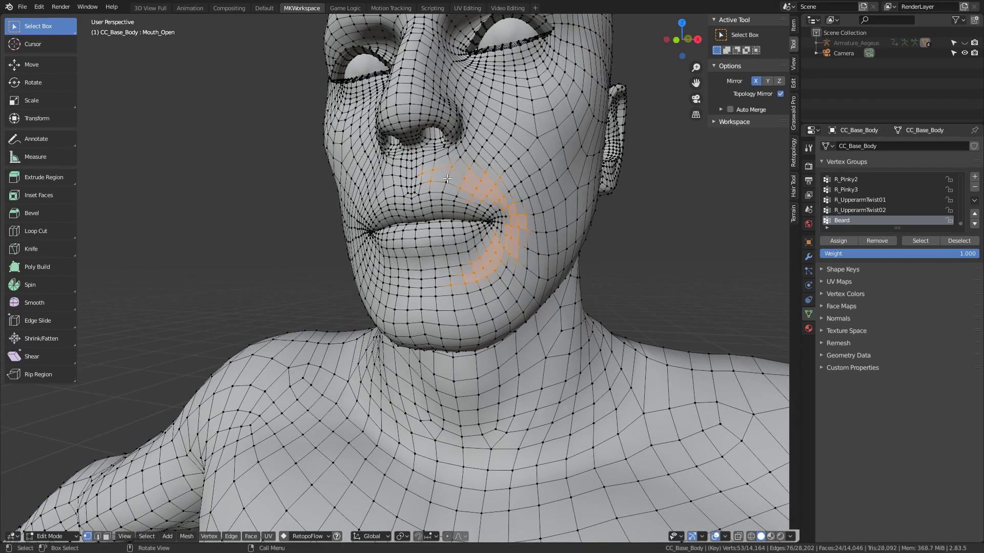
- In face selection mode, circle-select the faces around the mouth corner and across the area above the upper lip
{"action": "key", "text": "3"}
{"action": "key", "text": "c"}
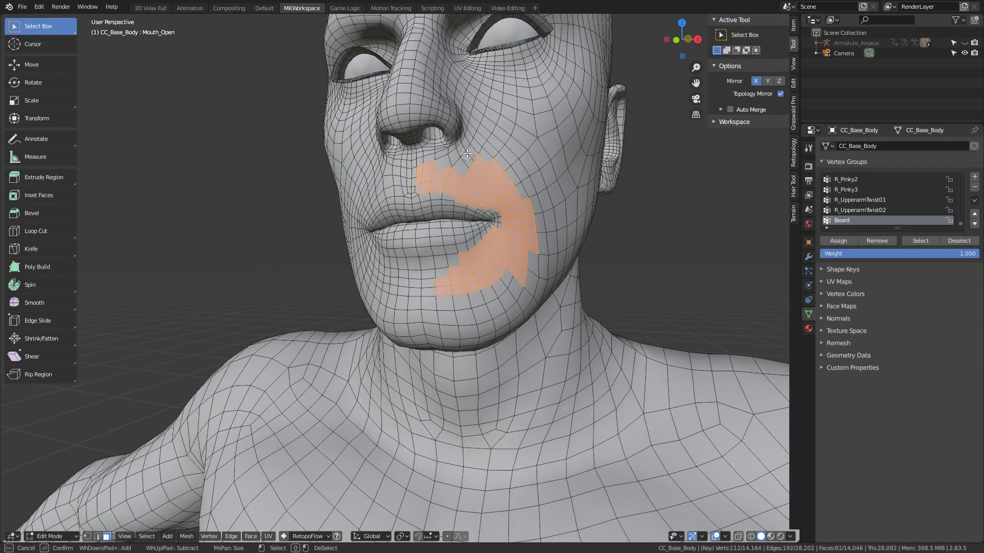
{"action": "mouse_move", "coordinate": [453, 161]}
{"action": "middle_mouse_down"}
{"action": "mouse_move", "coordinate": [481, 158]}
{"action": "mouse_move", "coordinate": [512, 178]}
{"action": "middle_mouse_up"}
{"action": "mouse_move", "coordinate": [500, 167]}
{"action": "left_mouse_down"}
{"action": "mouse_move", "coordinate": [505, 193]}
{"action": "mouse_move", "coordinate": [476, 170]}
{"action": "left_mouse_up"}
{"action": "left_click_drag", "start_coordinate": [418, 176], "coordinate": [397, 185]}
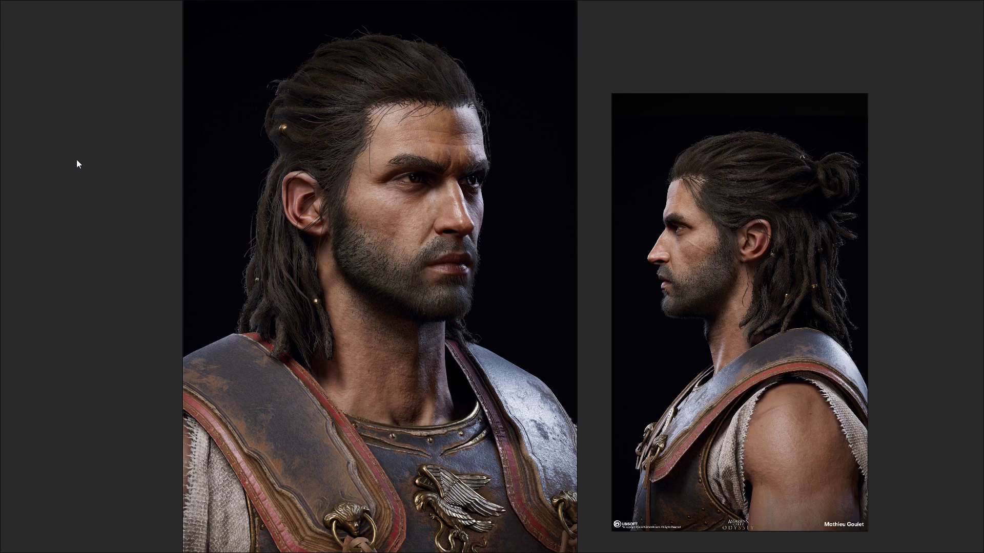
{"action": "middle_click_drag", "start_coordinate": [750, 416], "coordinate": [307, 311]}
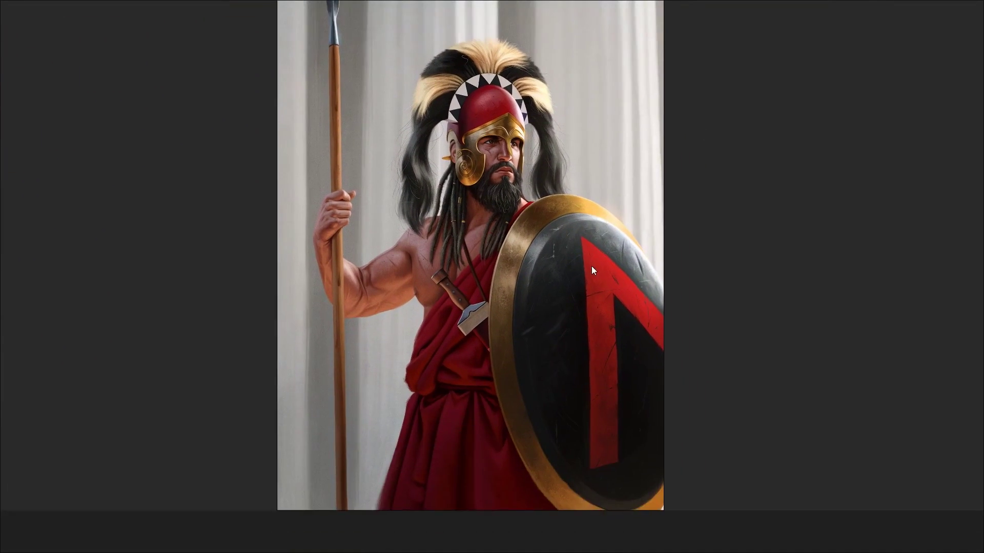
{"action": "middle_click_drag", "start_coordinate": [591, 266], "coordinate": [594, 331]}
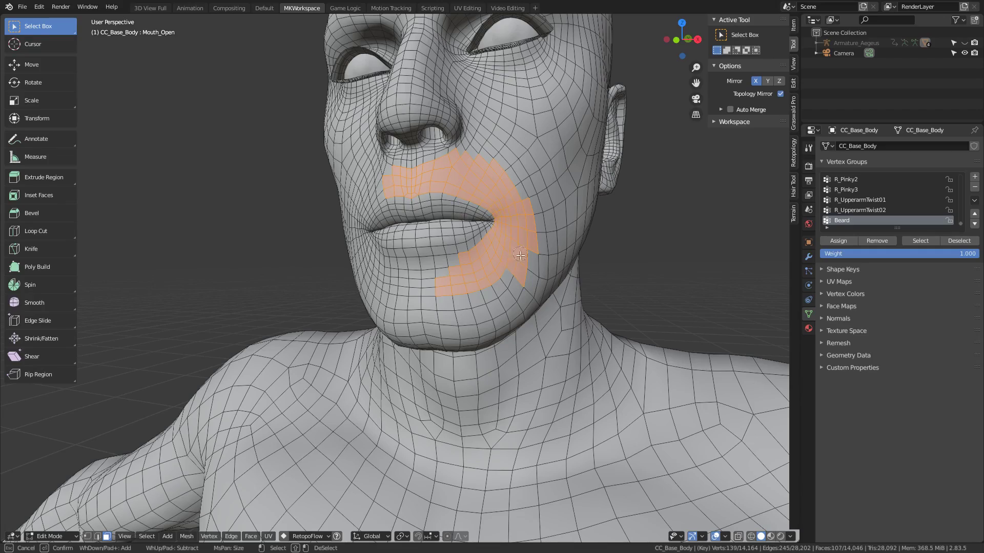
- Extend the circle selection across the area below the lower lip and fill in the faces bordering the upper lip
{"action": "mouse_move", "coordinate": [521, 256]}
{"action": "left_mouse_down"}
{"action": "mouse_move", "coordinate": [465, 298]}
{"action": "mouse_move", "coordinate": [431, 287]}
{"action": "mouse_move", "coordinate": [420, 262]}
{"action": "left_mouse_up"}
{"action": "right_click", "coordinate": [420, 262]}
{"action": "middle_click_drag", "start_coordinate": [420, 262], "coordinate": [469, 246]}
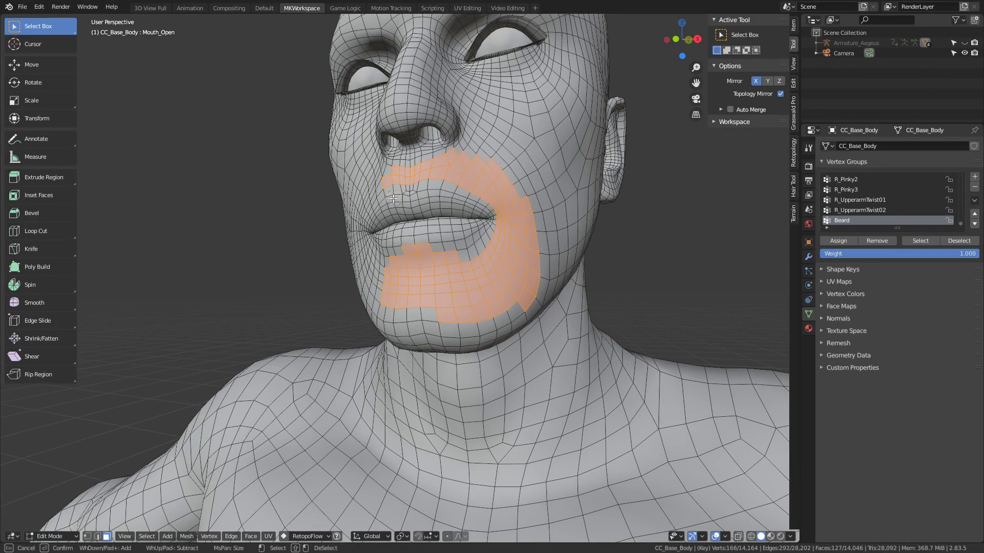
{"action": "key", "text": "c"}
{"action": "mouse_move", "coordinate": [401, 183]}
{"action": "left_mouse_down"}
{"action": "mouse_move", "coordinate": [489, 194]}
{"action": "mouse_move", "coordinate": [480, 190]}
{"action": "mouse_move", "coordinate": [500, 217]}
{"action": "mouse_move", "coordinate": [483, 218]}
{"action": "mouse_move", "coordinate": [500, 208]}
{"action": "mouse_move", "coordinate": [502, 232]}
{"action": "mouse_move", "coordinate": [469, 256]}
{"action": "left_mouse_up"}
{"action": "right_click", "coordinate": [410, 203]}
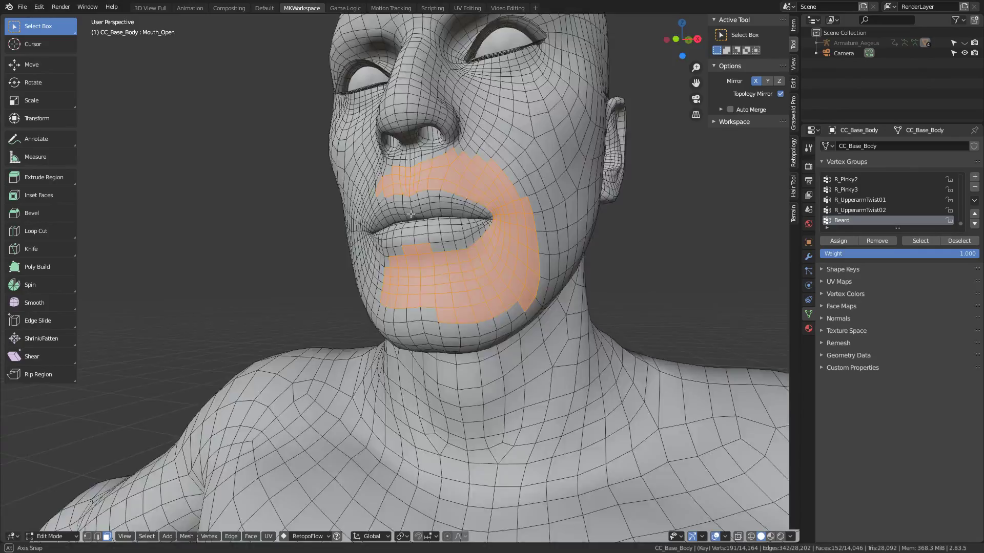
- Add the faces around the opposite mouth corner so the selection encircles the lips
{"action": "middle_click_drag", "start_coordinate": [410, 203], "coordinate": [410, 176]}
{"action": "key", "text": "c"}
{"action": "mouse_move", "coordinate": [410, 177]}
{"action": "left_mouse_down"}
{"action": "mouse_move", "coordinate": [370, 213]}
{"action": "mouse_move", "coordinate": [395, 221]}
{"action": "mouse_move", "coordinate": [373, 232]}
{"action": "left_mouse_up"}
{"action": "right_click", "coordinate": [374, 231]}
{"action": "mouse_move", "coordinate": [374, 232]}
{"action": "middle_mouse_down"}
{"action": "mouse_move", "coordinate": [389, 241]}
{"action": "mouse_move", "coordinate": [376, 246]}
{"action": "middle_mouse_up"}
{"action": "key", "text": "c"}
{"action": "mouse_move", "coordinate": [377, 246]}
{"action": "left_mouse_down"}
{"action": "mouse_move", "coordinate": [405, 244]}
{"action": "mouse_move", "coordinate": [394, 245]}
{"action": "mouse_move", "coordinate": [379, 279]}
{"action": "mouse_move", "coordinate": [348, 239]}
{"action": "mouse_move", "coordinate": [405, 178]}
{"action": "mouse_move", "coordinate": [369, 226]}
{"action": "left_mouse_up"}
{"action": "right_click", "coordinate": [375, 277]}
{"action": "key", "text": "c"}
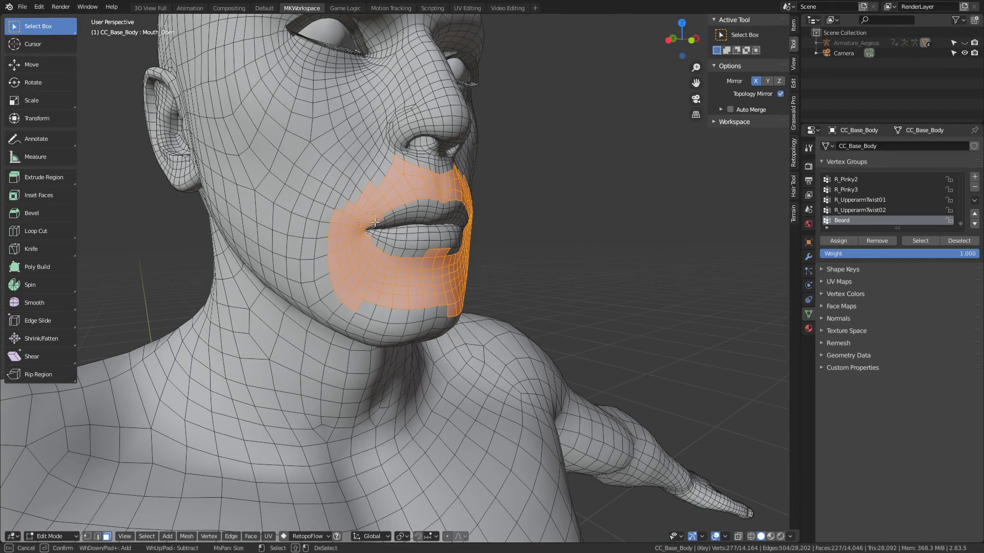
{"action": "right_click", "coordinate": [373, 232]}
- Extend the face selection over the chin and along the jaw and lower cheeks on both sides toward the ears
{"action": "middle_click_drag", "start_coordinate": [373, 232], "coordinate": [418, 300]}
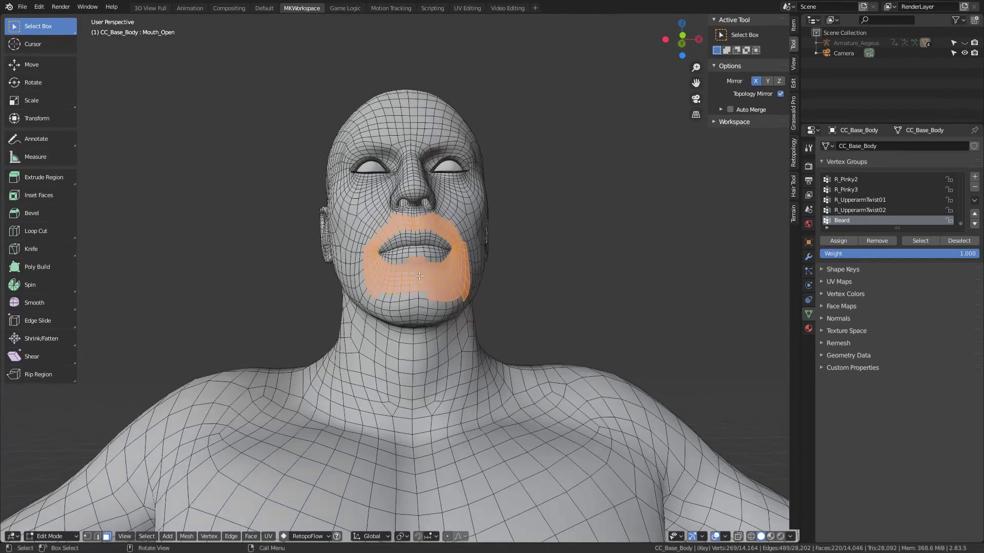
{"action": "key", "text": "c"}
{"action": "mouse_move", "coordinate": [418, 300]}
{"action": "left_mouse_down"}
{"action": "mouse_move", "coordinate": [400, 307]}
{"action": "mouse_move", "coordinate": [437, 306]}
{"action": "left_mouse_up"}
{"action": "right_click", "coordinate": [436, 307]}
{"action": "middle_click_drag", "start_coordinate": [436, 306], "coordinate": [441, 303]}
{"action": "key", "text": "c"}
{"action": "left_click_drag", "start_coordinate": [441, 303], "coordinate": [533, 216]}
{"action": "middle_click_drag", "start_coordinate": [533, 215], "coordinate": [536, 215]}
{"action": "mouse_move", "coordinate": [535, 215]}
{"action": "left_mouse_down"}
{"action": "mouse_move", "coordinate": [451, 303]}
{"action": "mouse_move", "coordinate": [415, 320]}
{"action": "left_mouse_up"}
{"action": "middle_click_drag", "start_coordinate": [415, 320], "coordinate": [369, 297]}
{"action": "mouse_move", "coordinate": [368, 297]}
{"action": "left_mouse_down"}
{"action": "mouse_move", "coordinate": [348, 292]}
{"action": "mouse_move", "coordinate": [274, 220]}
{"action": "left_mouse_up"}
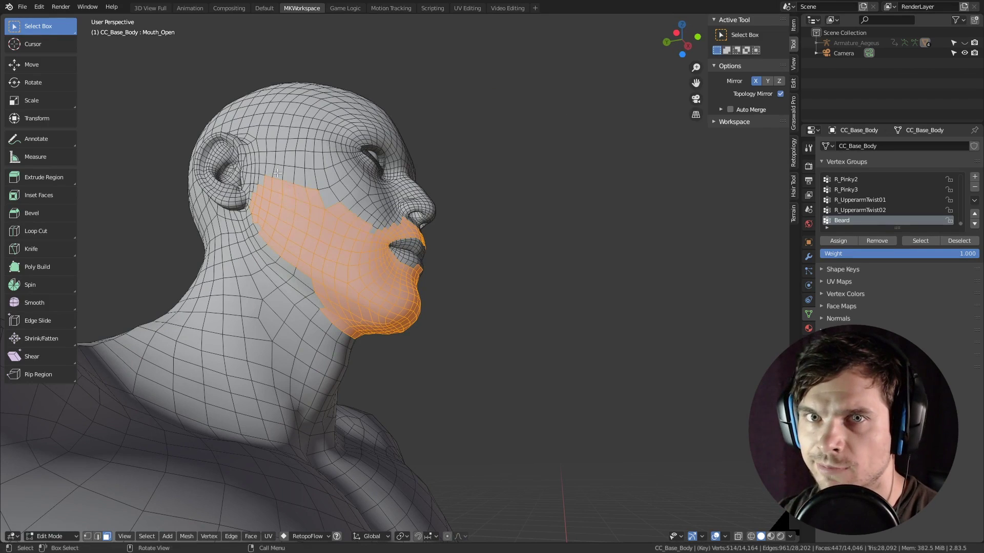
- Add the faces under the jaw and on the upper neck to the beard selection
{"action": "middle_click_drag", "start_coordinate": [274, 220], "coordinate": [246, 216]}
{"action": "mouse_move", "coordinate": [246, 215]}
{"action": "left_mouse_down"}
{"action": "mouse_move", "coordinate": [226, 202]}
{"action": "mouse_move", "coordinate": [202, 109]}
{"action": "mouse_move", "coordinate": [221, 126]}
{"action": "mouse_move", "coordinate": [245, 214]}
{"action": "mouse_move", "coordinate": [290, 290]}
{"action": "mouse_move", "coordinate": [264, 271]}
{"action": "left_mouse_up"}
{"action": "scroll", "coordinate": [245, 214], "scroll_direction": "up", "scroll_amount": 2}
{"action": "mouse_move", "coordinate": [264, 272]}
{"action": "middle_mouse_down"}
{"action": "mouse_move", "coordinate": [287, 308]}
{"action": "mouse_move", "coordinate": [265, 286]}
{"action": "mouse_move", "coordinate": [436, 266]}
{"action": "middle_mouse_up"}
{"action": "left_click_drag", "start_coordinate": [435, 267], "coordinate": [446, 269]}
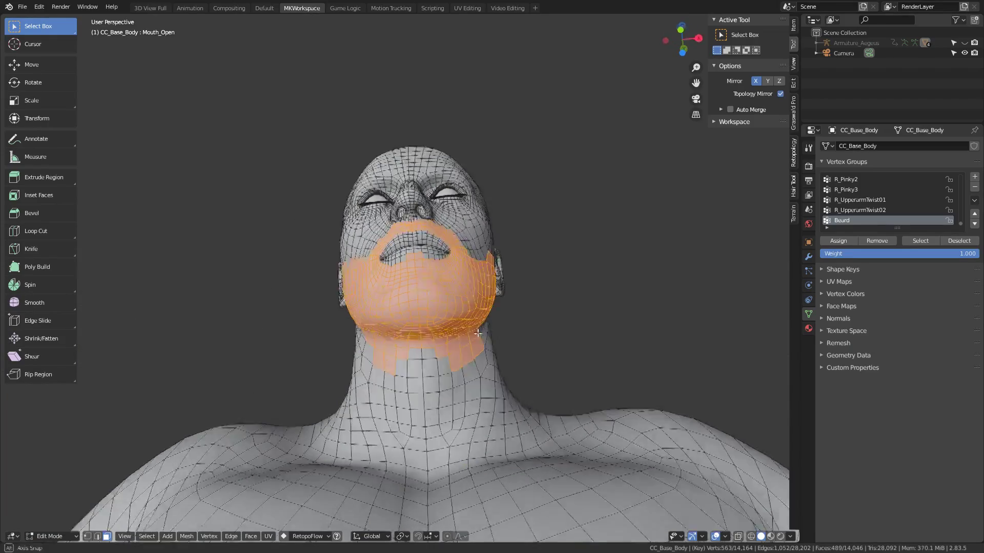
{"action": "middle_click_drag", "start_coordinate": [446, 269], "coordinate": [533, 318]}
{"action": "mouse_move", "coordinate": [532, 318]}
{"action": "left_mouse_down"}
{"action": "mouse_move", "coordinate": [528, 286]}
{"action": "mouse_move", "coordinate": [543, 242]}
{"action": "mouse_move", "coordinate": [536, 214]}
{"action": "left_mouse_up"}
- Add the sideburn faces in front of the ears and assign the whole selection to the Beard vertex group with weight 1.000
{"action": "middle_click_drag", "start_coordinate": [536, 213], "coordinate": [541, 287]}
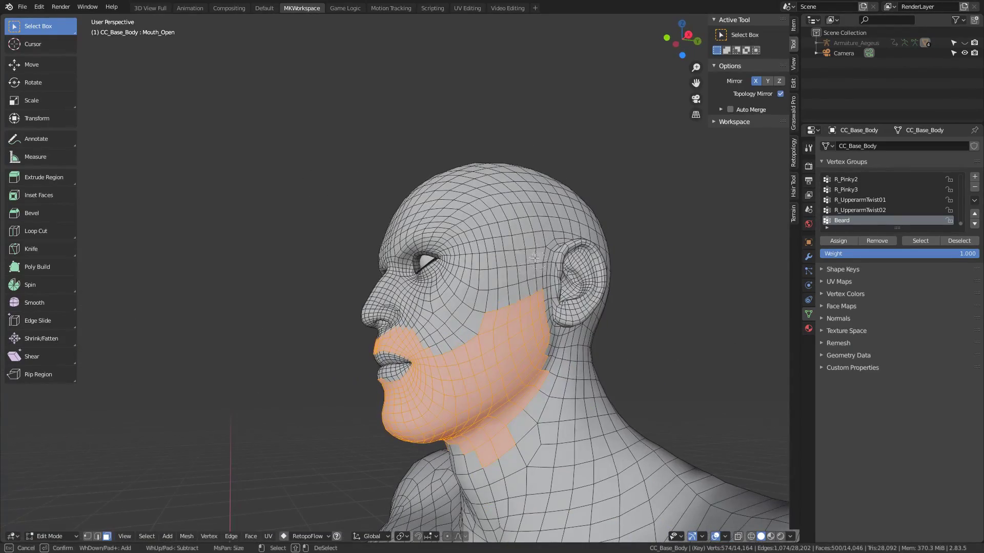
{"action": "left_click_drag", "start_coordinate": [540, 287], "coordinate": [520, 228]}
{"action": "middle_click_drag", "start_coordinate": [453, 348], "coordinate": [275, 386]}
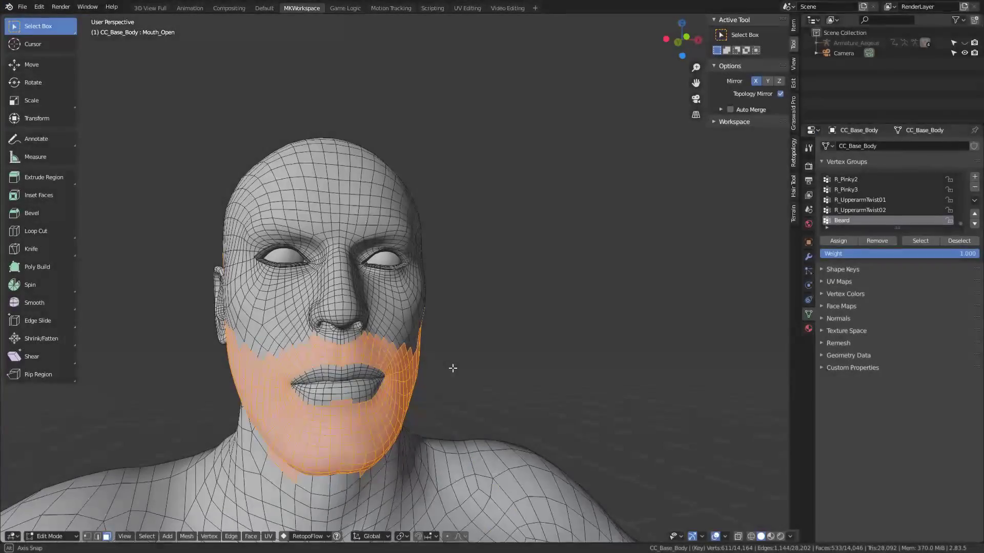
{"action": "left_click_drag", "start_coordinate": [275, 386], "coordinate": [258, 361]}
{"action": "key", "text": "Escape"}
{"action": "middle_click_drag", "start_coordinate": [258, 362], "coordinate": [461, 354]}
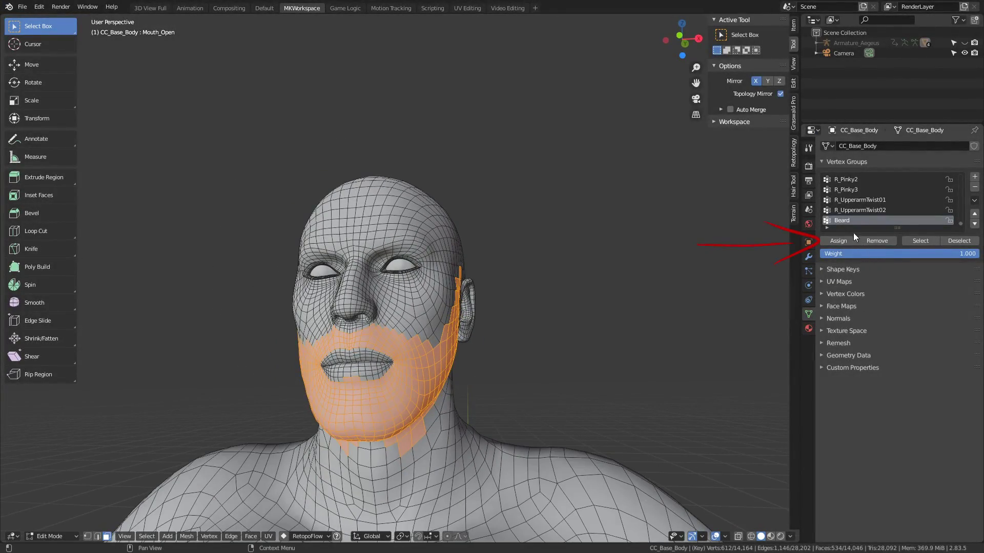
{"action": "left_click", "coordinate": [842, 239]}
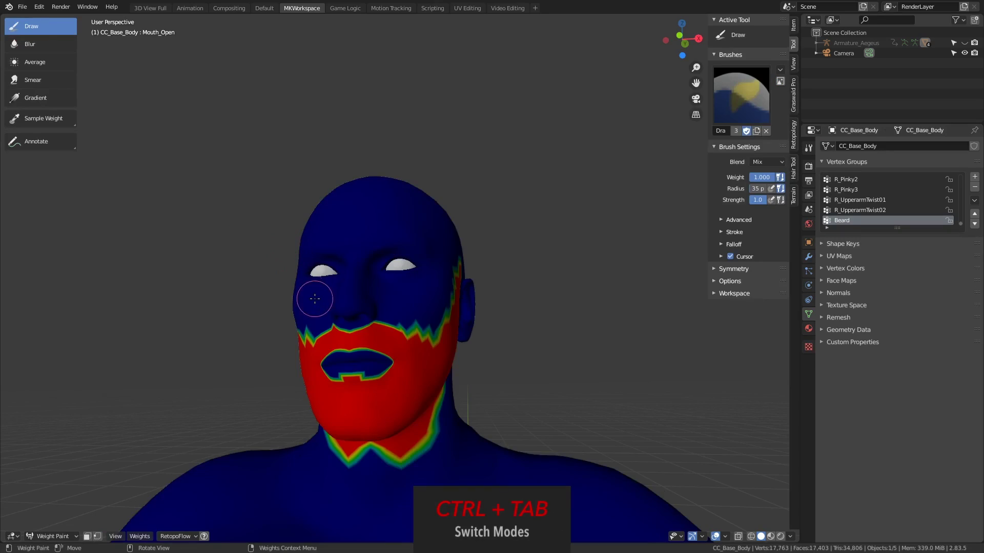
- Use the Blur tool to soften the Beard weights along the upper beard line on both cheeks
{"action": "middle_click_drag", "start_coordinate": [315, 309], "coordinate": [220, 307]}
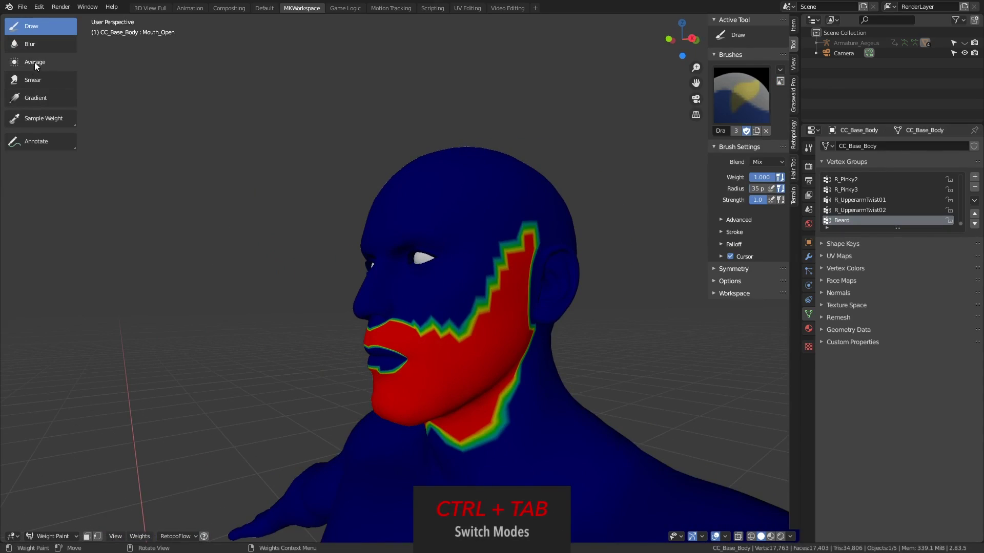
{"action": "left_click", "coordinate": [38, 46]}
{"action": "mouse_move", "coordinate": [468, 242]}
{"action": "left_mouse_down"}
{"action": "mouse_move", "coordinate": [490, 293]}
{"action": "mouse_move", "coordinate": [504, 271]}
{"action": "mouse_move", "coordinate": [481, 316]}
{"action": "mouse_move", "coordinate": [436, 339]}
{"action": "mouse_move", "coordinate": [392, 324]}
{"action": "mouse_move", "coordinate": [421, 329]}
{"action": "mouse_move", "coordinate": [399, 363]}
{"action": "left_mouse_up"}
{"action": "mouse_move", "coordinate": [399, 362]}
{"action": "middle_mouse_down"}
{"action": "mouse_move", "coordinate": [220, 333]}
{"action": "mouse_move", "coordinate": [212, 322]}
{"action": "middle_mouse_up"}
{"action": "mouse_move", "coordinate": [213, 323]}
{"action": "left_mouse_down"}
{"action": "mouse_move", "coordinate": [165, 226]}
{"action": "mouse_move", "coordinate": [185, 303]}
{"action": "left_mouse_up"}
- Enlarge the Blur brush radius to 105 px and soften the beard weights along the jaw and neck boundary
{"action": "key", "text": "f"}
{"action": "middle_click_drag", "start_coordinate": [185, 303], "coordinate": [216, 341]}
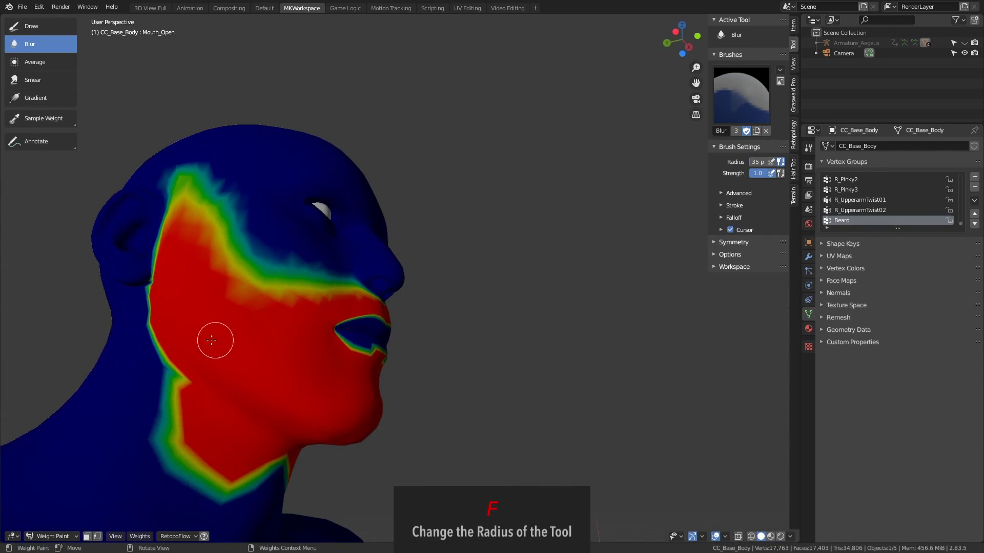
{"action": "key", "text": "f"}
{"action": "left_click", "coordinate": [175, 417]}
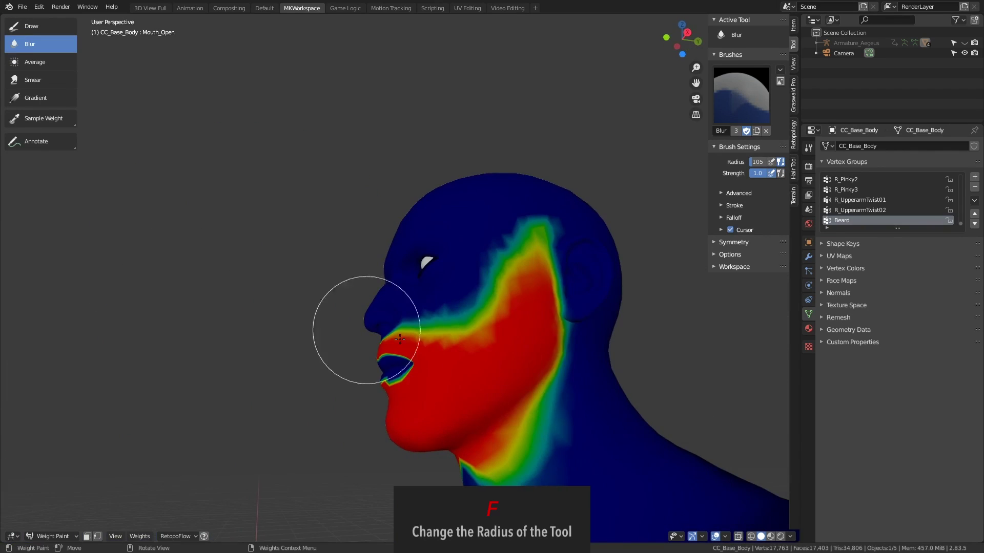
- Reduce the Blur brush radius to 29 px and soften the weights around the lips
{"action": "key", "text": "f"}
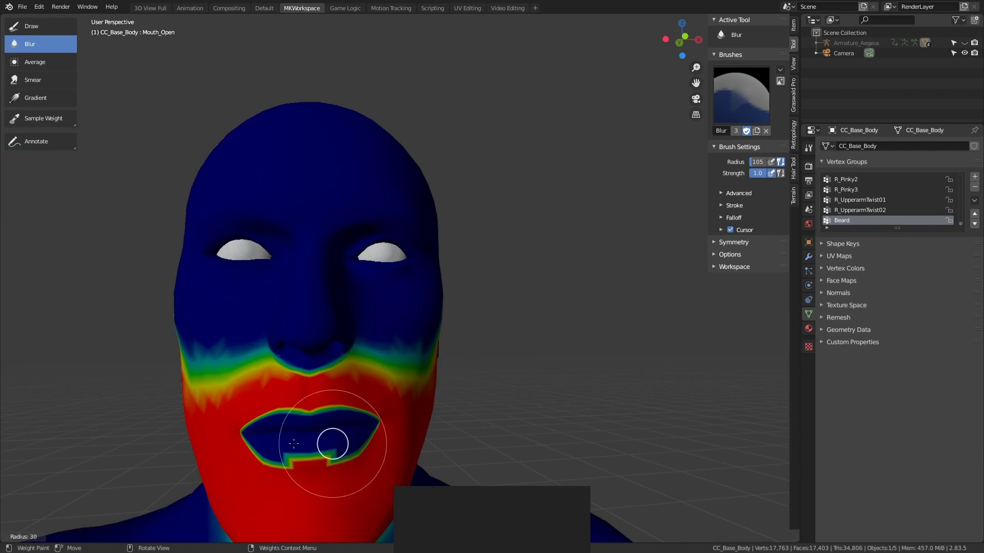
{"action": "left_click", "coordinate": [293, 444]}
{"action": "scroll", "coordinate": [314, 417], "scroll_direction": "down", "scroll_amount": 2}
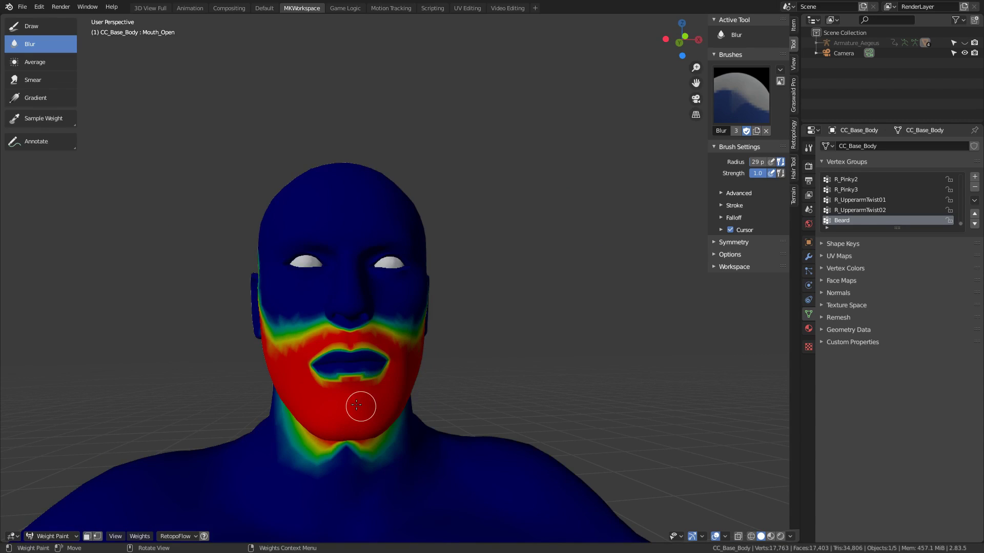
- In Edit Mode, invert and shrink the face selection, and remove those vertices from the Beard vertex group
{"action": "middle_click_drag", "start_coordinate": [357, 404], "coordinate": [607, 202]}
{"action": "key", "text": "ctrl+Tab"}
{"action": "left_click", "coordinate": [589, 236]}
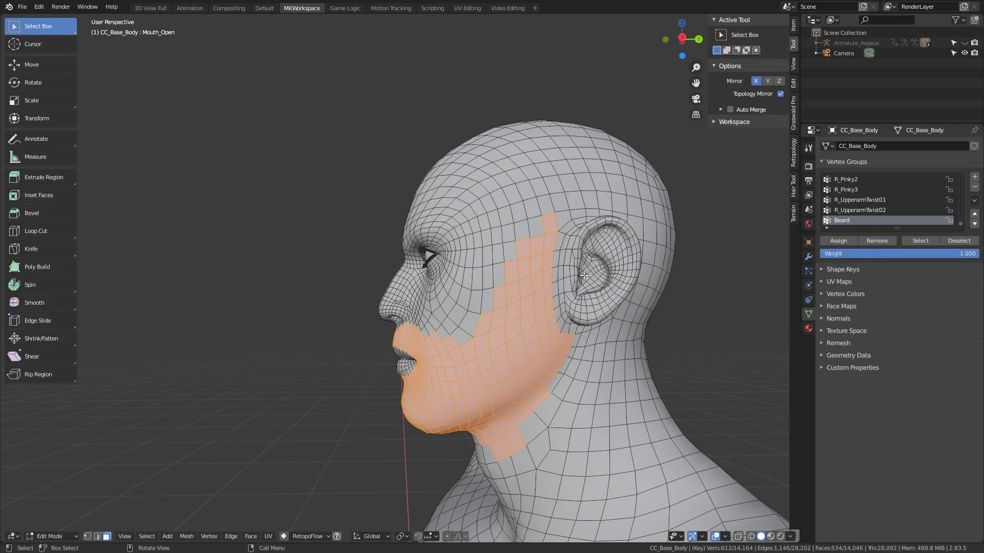
{"action": "key", "text": "ctrl+i"}
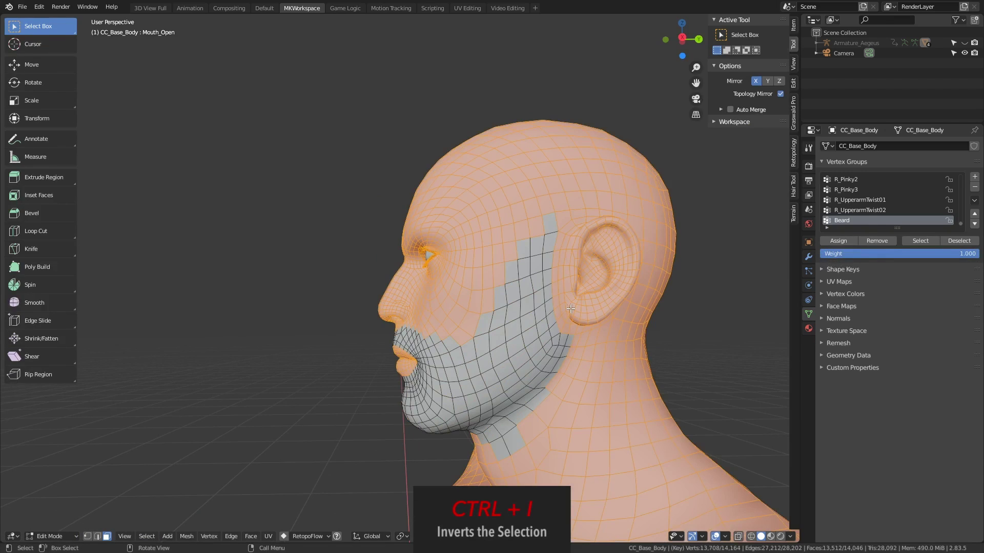
{"action": "key", "text": "ctrl+KP_Subtract"}
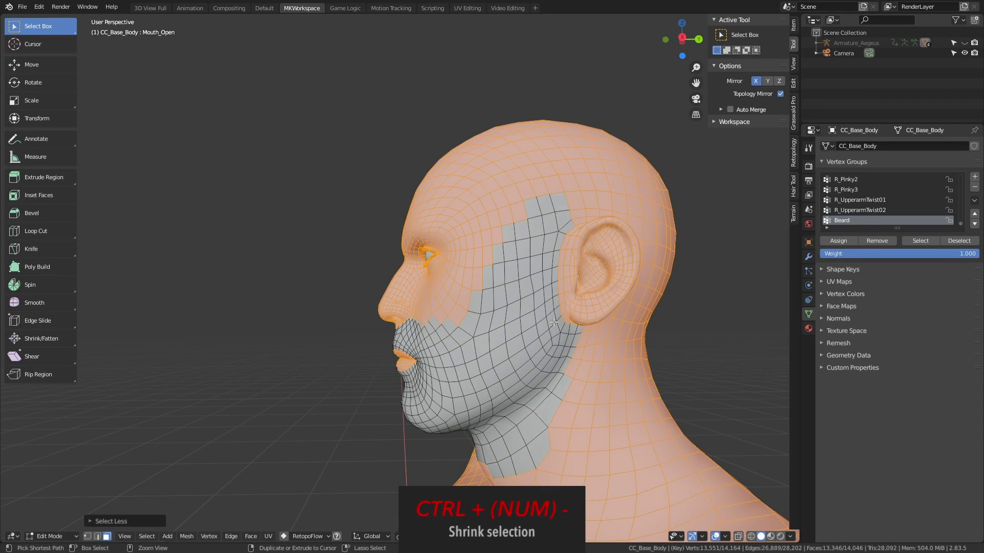
{"action": "middle_click_drag", "start_coordinate": [554, 322], "coordinate": [743, 256]}
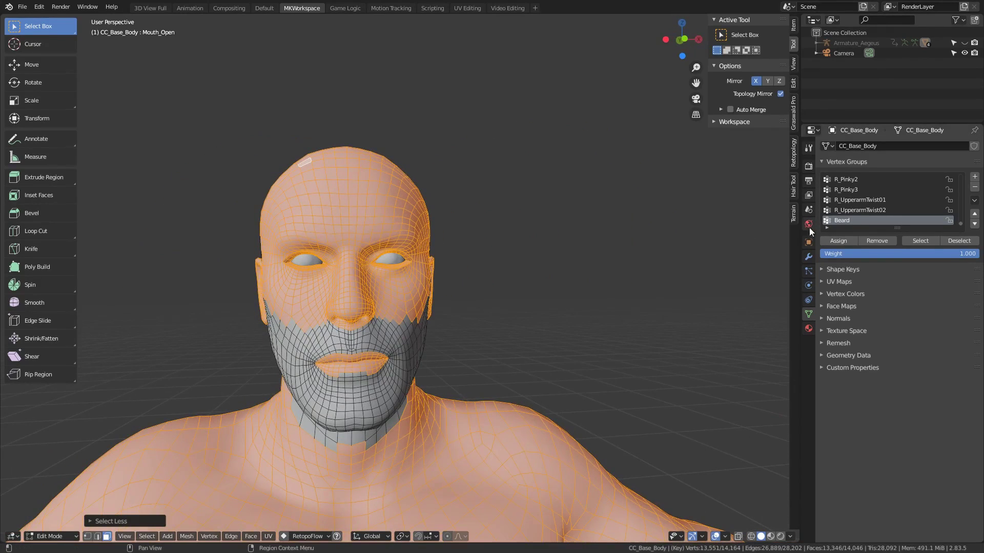
{"action": "left_click", "coordinate": [884, 242]}
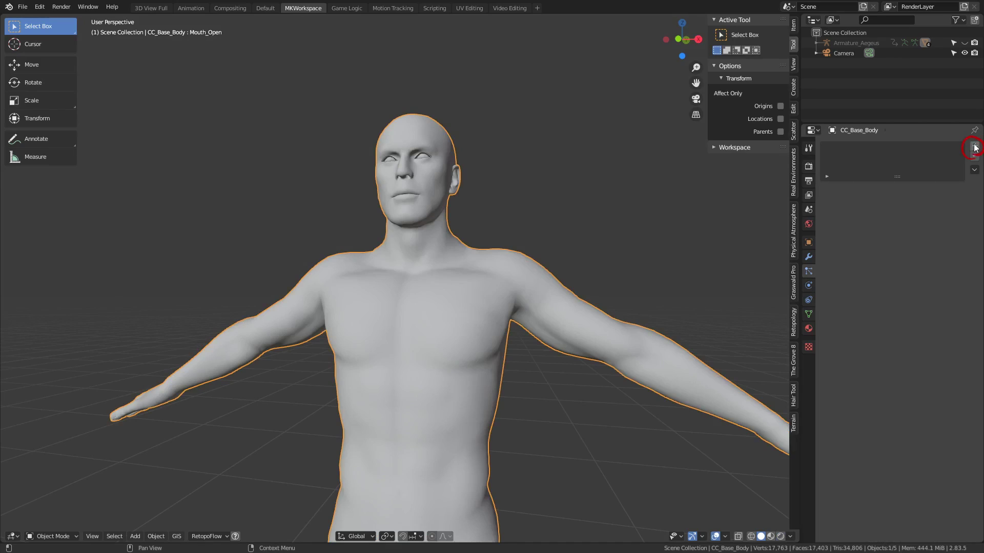
- Add a particle system to the body and name both the system and its settings Particles_Beard
{"action": "left_click", "coordinate": [974, 146]}
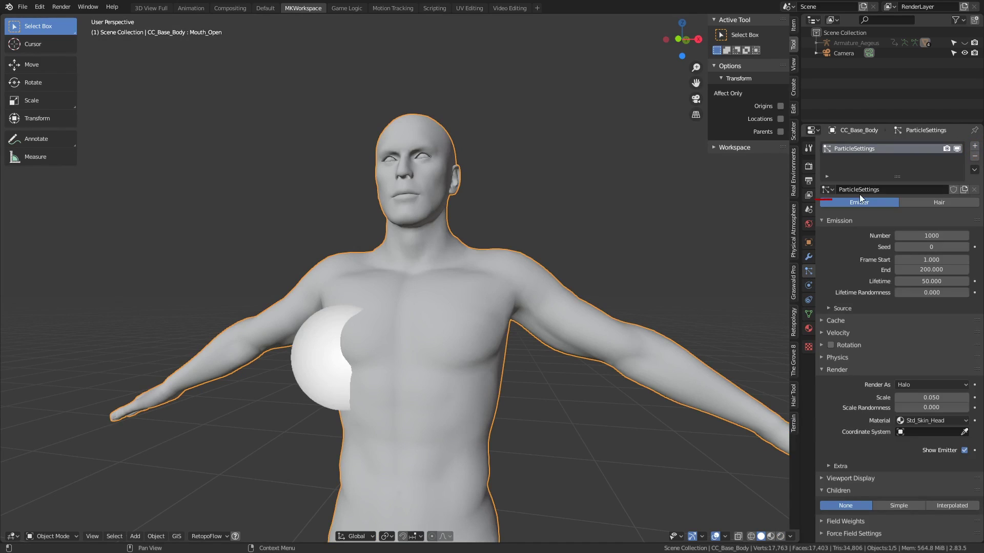
{"action": "left_click", "coordinate": [859, 195]}
{"action": "type", "text": "Particles_b"}
{"action": "key", "text": "BackSpace"}
{"action": "type", "text": "Beard"}
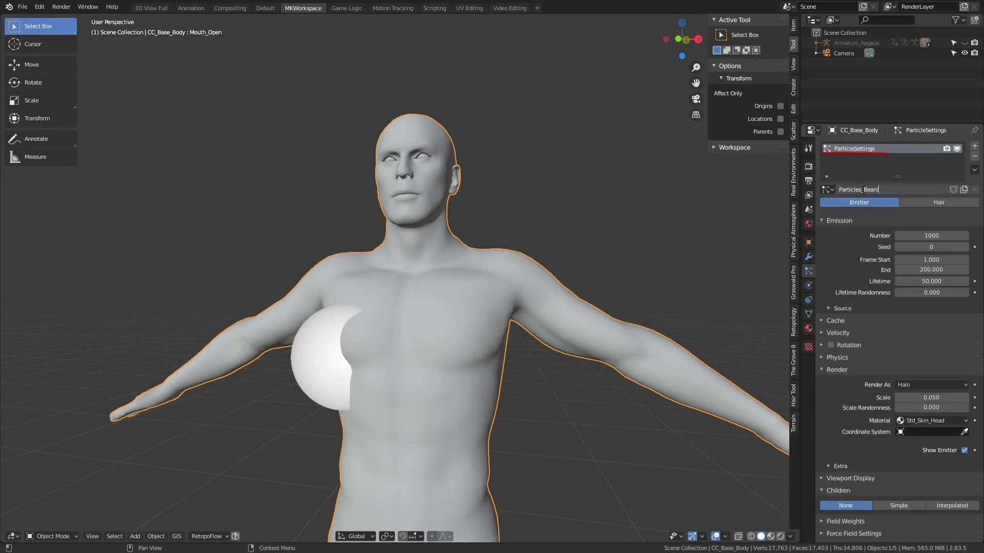
{"action": "key", "text": "Return"}
{"action": "double_click", "coordinate": [863, 148]}
{"action": "type", "text": "Particles_Beard"}
{"action": "key", "text": "Return"}
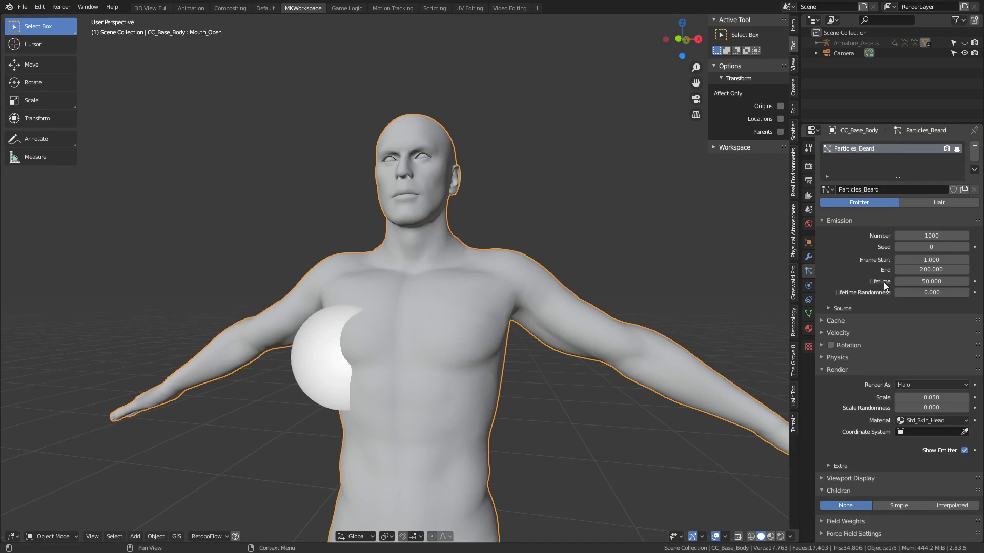
- Change the Particles_Beard system to Hair and assign the Beard vertex group to its density
{"action": "left_click", "coordinate": [936, 203]}
{"action": "scroll", "coordinate": [894, 358], "scroll_direction": "down", "scroll_amount": 5}
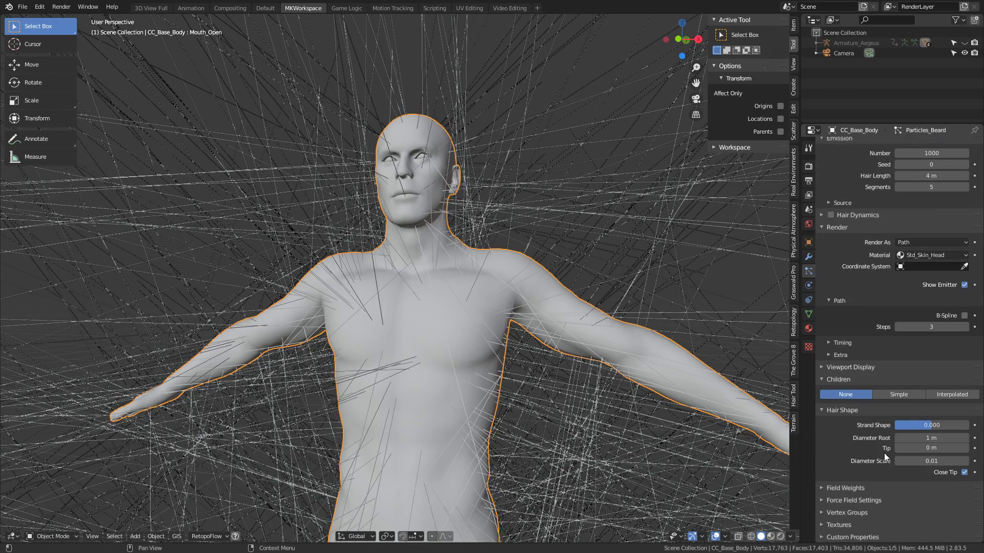
{"action": "left_click", "coordinate": [850, 512]}
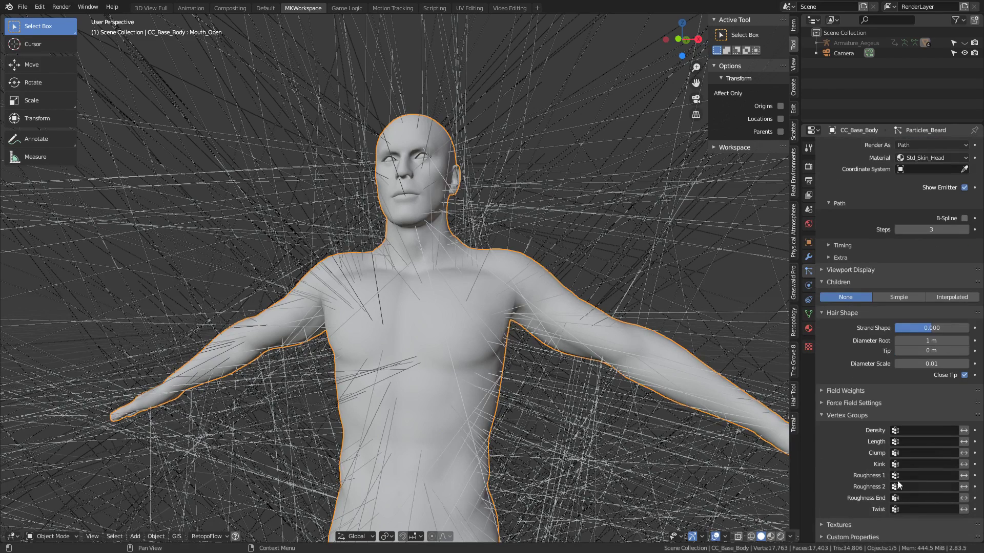
{"action": "left_click", "coordinate": [918, 430]}
{"action": "left_click", "coordinate": [875, 441]}
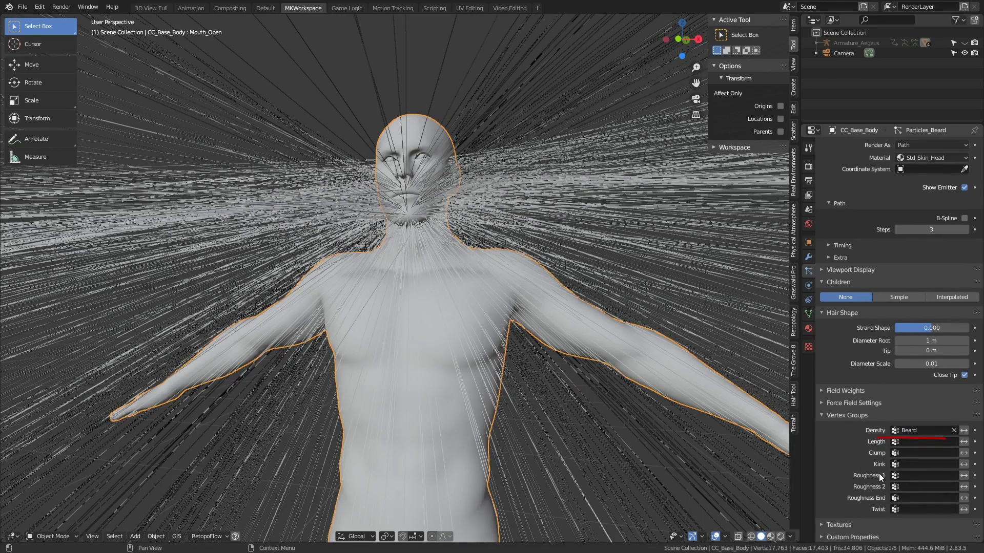
- Try a hair length of 0.01 m on the beard particles
{"action": "scroll", "coordinate": [902, 359], "scroll_direction": "up", "scroll_amount": 8}
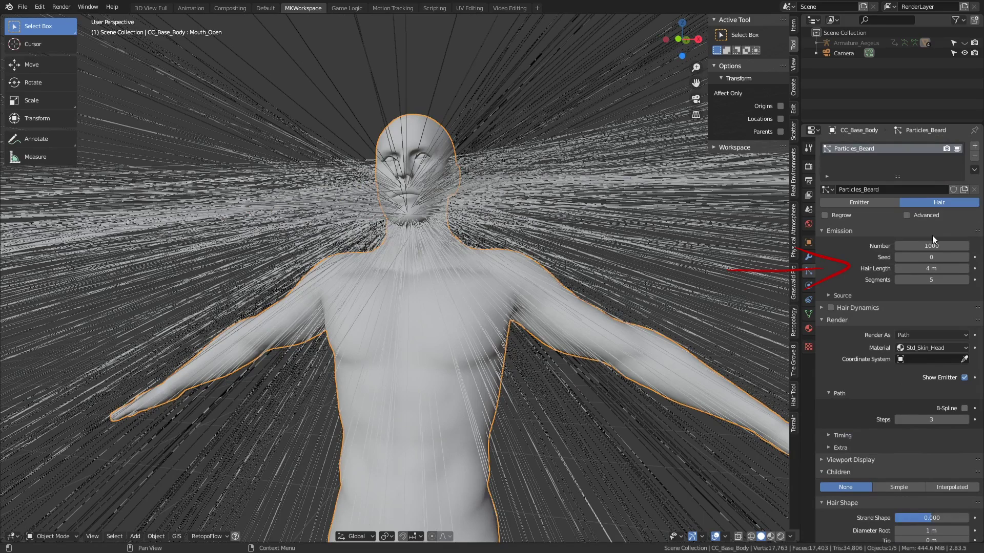
{"action": "left_click", "coordinate": [925, 269]}
{"action": "type", "text": "2"}
{"action": "key", "text": "Return"}
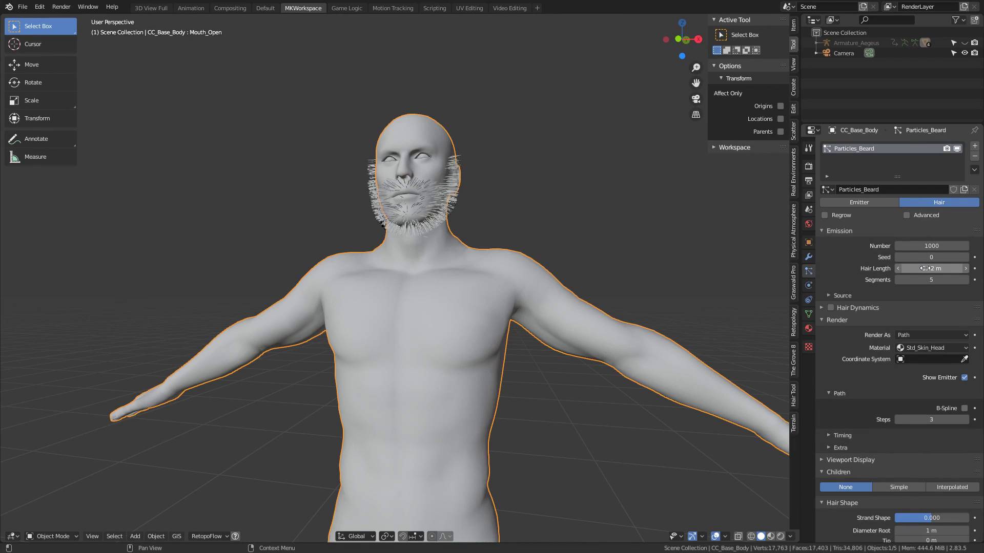
{"action": "left_click", "coordinate": [924, 269]}
{"action": "type", "text": "0.01"}
{"action": "key", "text": "Return"}
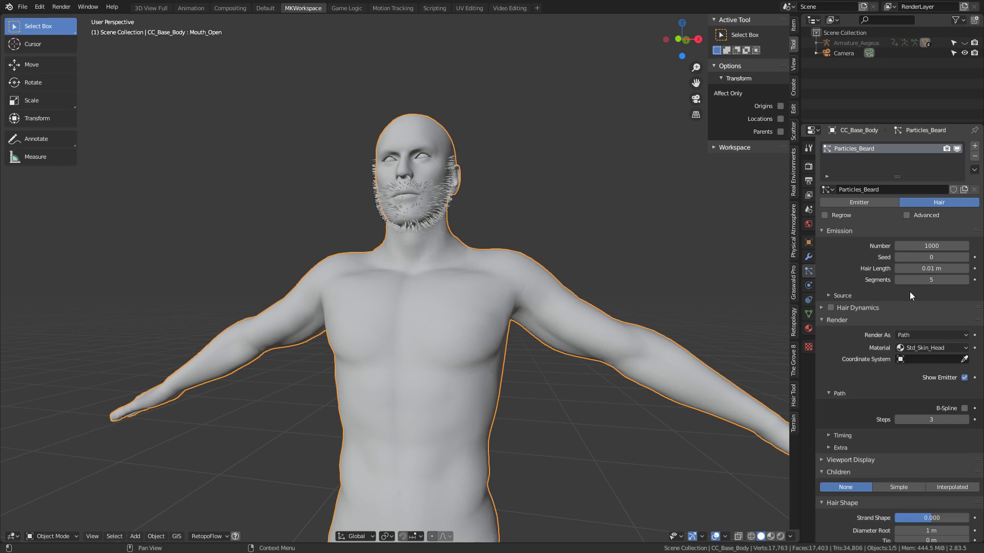
- Set the beard hair length to 0.005 m and check the stubble around the face
{"action": "left_click", "coordinate": [931, 269]}
{"action": "type", "text": "0.005"}
{"action": "key", "text": "Return"}
{"action": "scroll", "coordinate": [458, 142], "scroll_direction": "up", "scroll_amount": 4}
{"action": "mouse_move", "coordinate": [458, 143]}
{"action": "middle_mouse_down"}
{"action": "mouse_move", "coordinate": [418, 167]}
{"action": "mouse_move", "coordinate": [382, 161]}
{"action": "mouse_move", "coordinate": [343, 299]}
{"action": "mouse_move", "coordinate": [425, 291]}
{"action": "middle_mouse_up"}
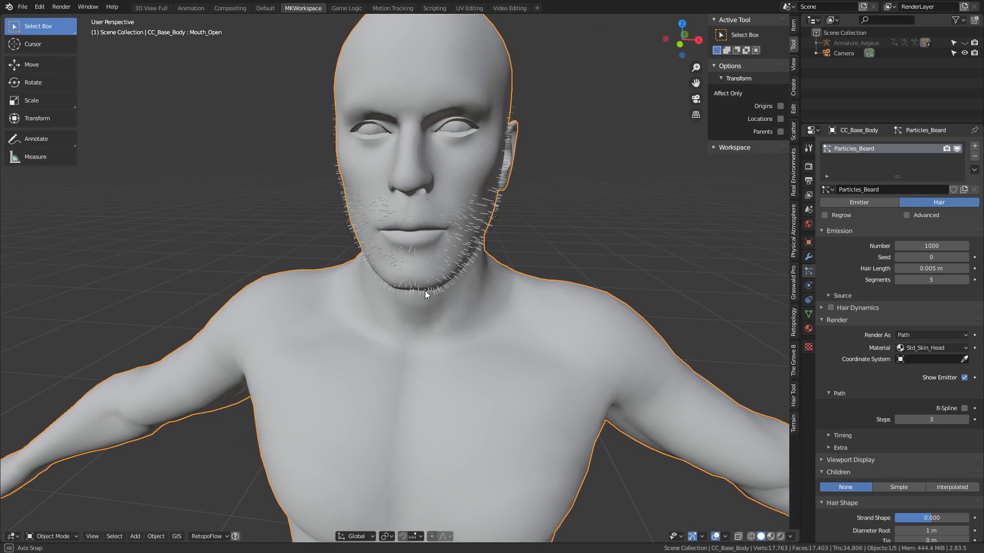
{"action": "middle_click_drag", "start_coordinate": [425, 290], "coordinate": [411, 266]}
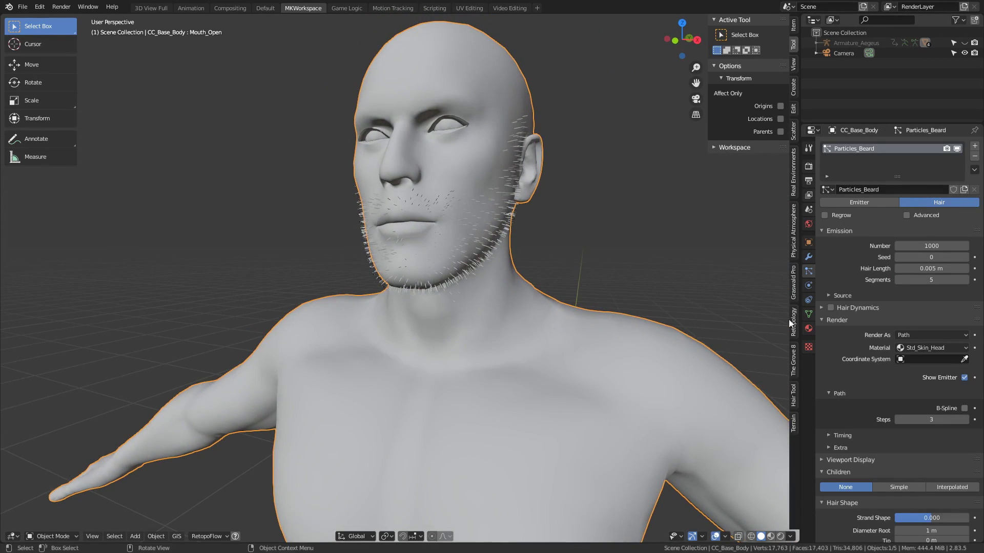
- Add a new Principled Hair BSDF material to the body and name it Beard
{"action": "left_click", "coordinate": [809, 328]}
{"action": "left_click", "coordinate": [975, 147]}
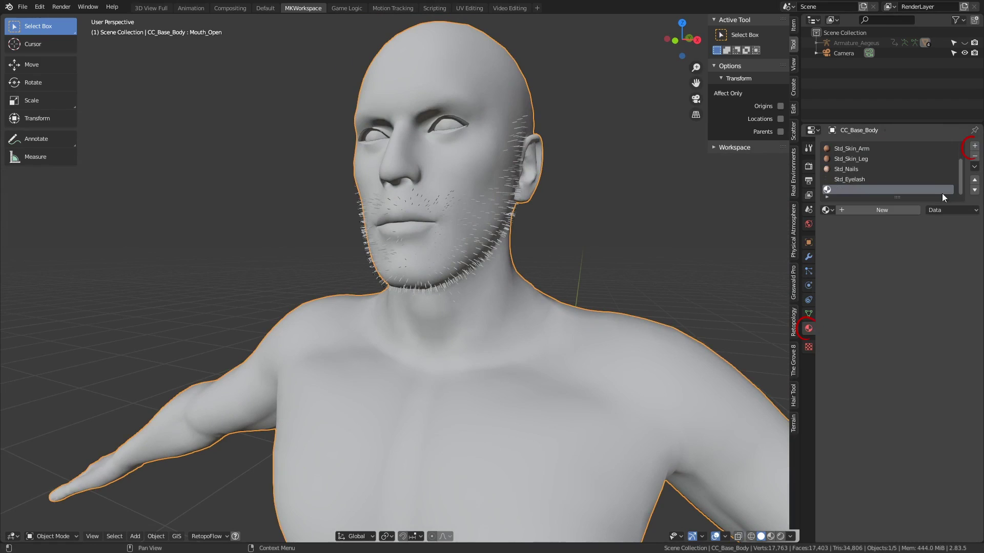
{"action": "left_click", "coordinate": [860, 208]}
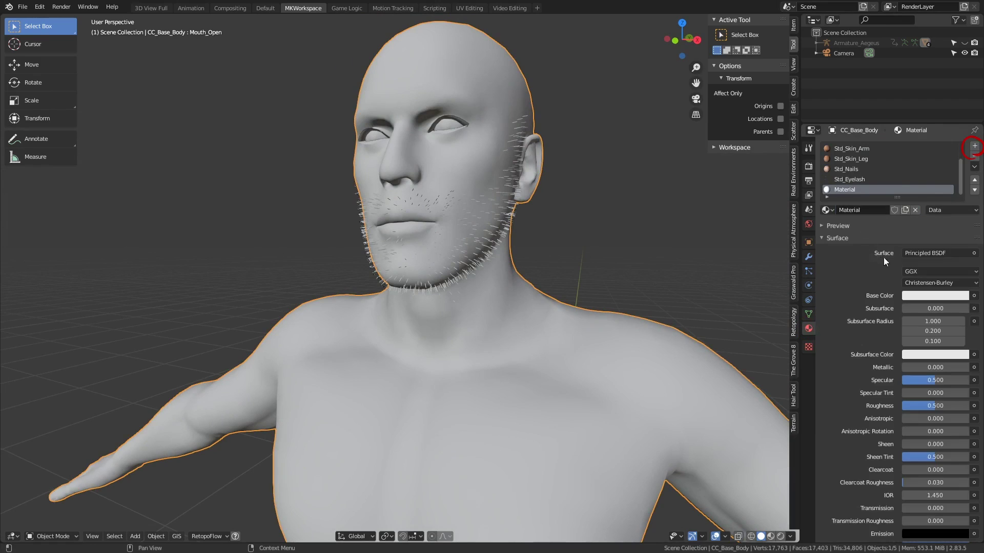
{"action": "left_click", "coordinate": [918, 253]}
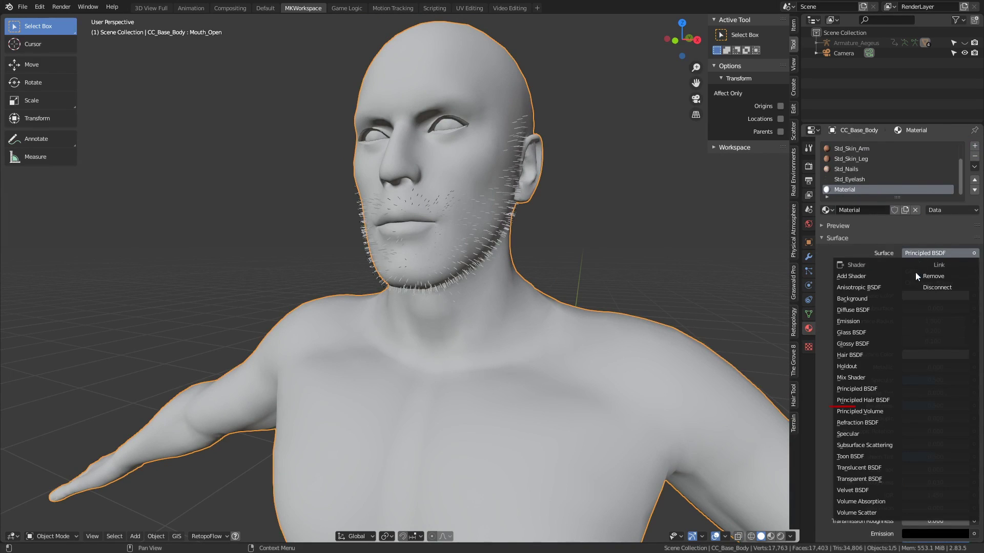
{"action": "left_click", "coordinate": [885, 400]}
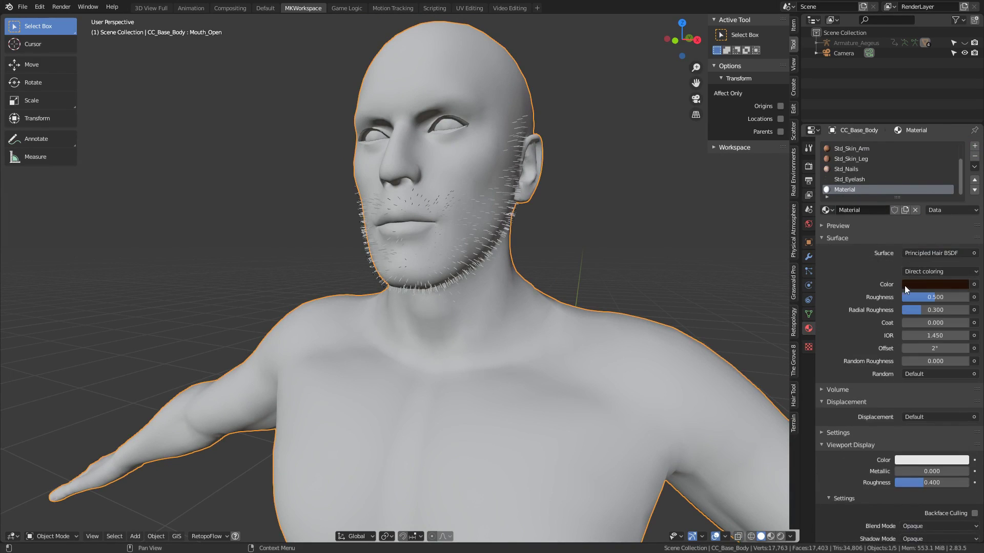
{"action": "double_click", "coordinate": [846, 190]}
{"action": "type", "text": "Beard"}
{"action": "key", "text": "Return"}
- Set the Beard material's roughness to 0.6 and radial roughness to 6, and sample its dark brown hair color for the viewport display color
{"action": "left_click", "coordinate": [928, 297]}
{"action": "type", "text": "0.6"}
{"action": "key", "text": "Return"}
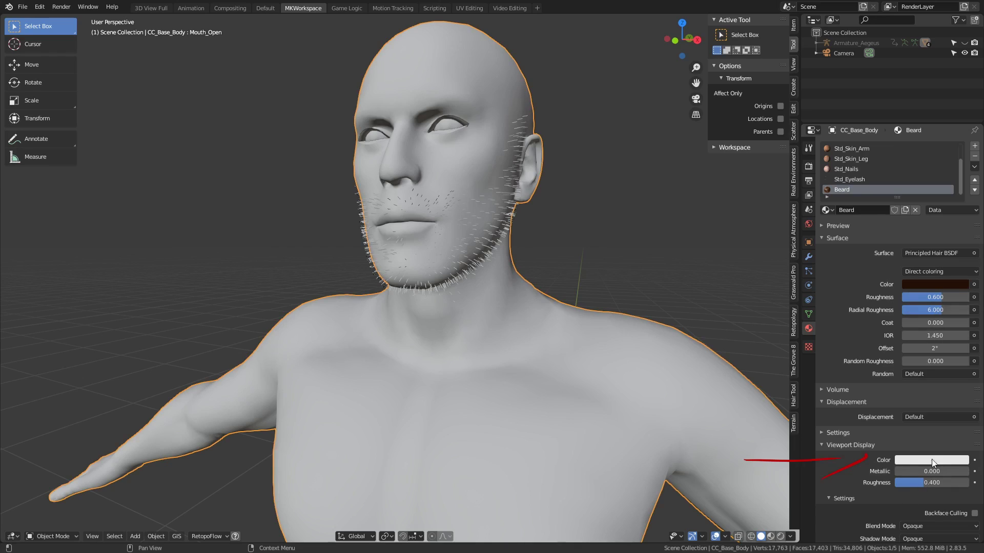
{"action": "left_click", "coordinate": [932, 460]}
{"action": "left_click", "coordinate": [959, 414]}
{"action": "left_click", "coordinate": [929, 285]}
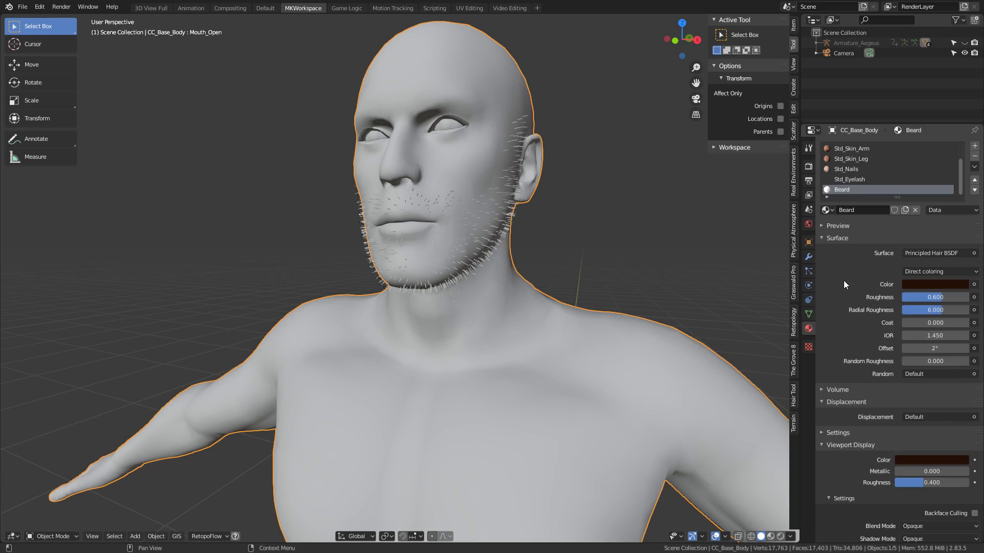
- Assign the Beard material to the render settings of the Particles_Beard hair system
{"action": "left_click", "coordinate": [809, 272]}
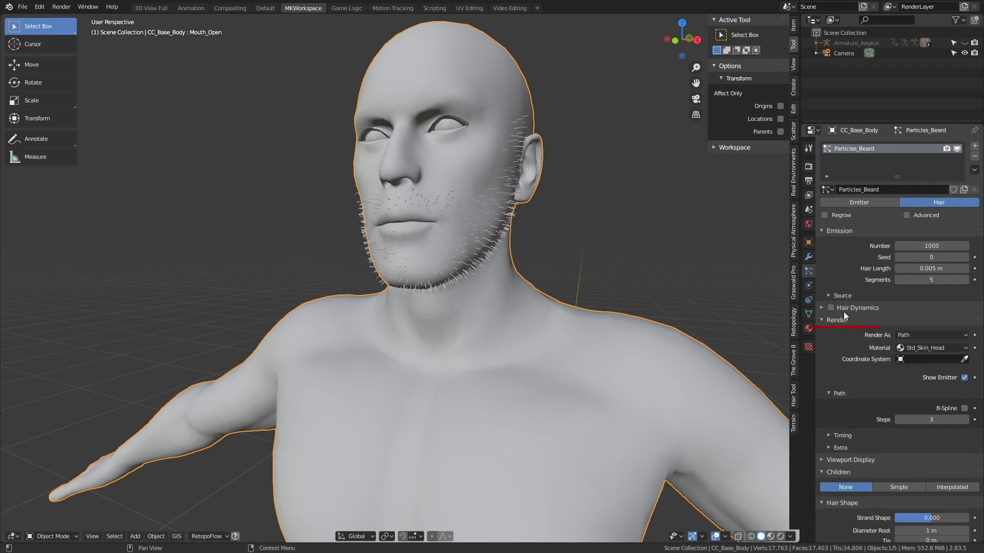
{"action": "left_click", "coordinate": [915, 347]}
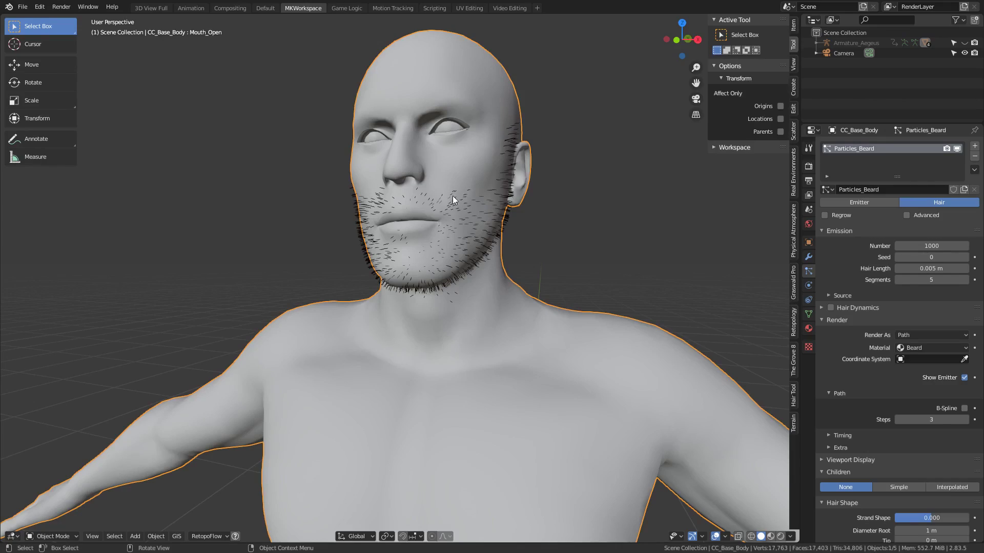
{"action": "middle_click_drag", "start_coordinate": [453, 195], "coordinate": [509, 207]}
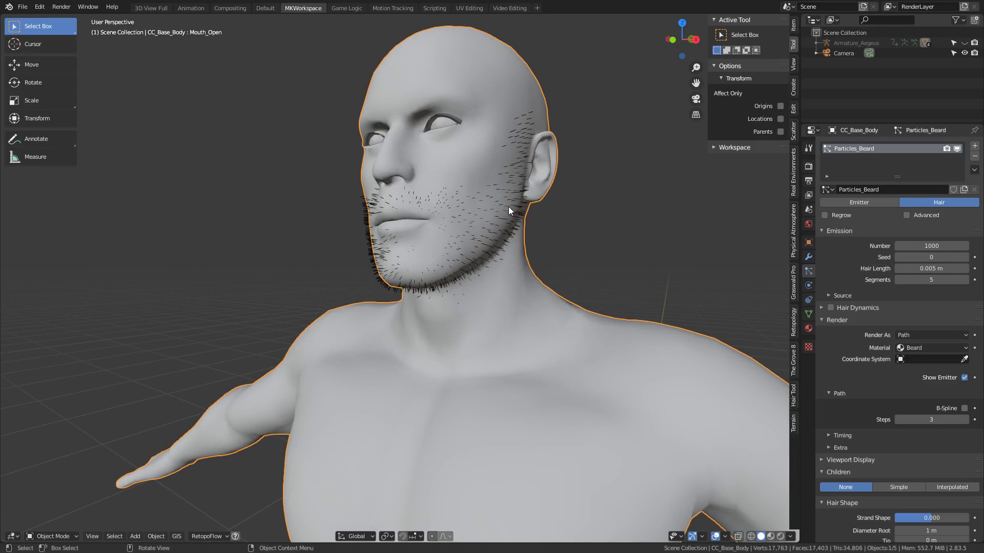
- Enable interpolated children for the beard hair and set both the display and render amounts to 20
{"action": "scroll", "coordinate": [931, 463], "scroll_direction": "down", "scroll_amount": 4}
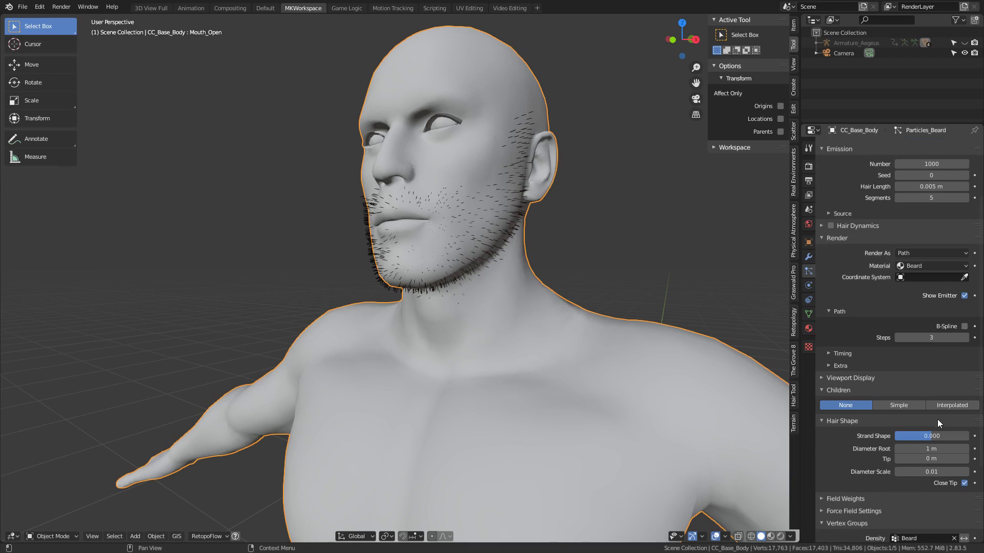
{"action": "left_click", "coordinate": [951, 406]}
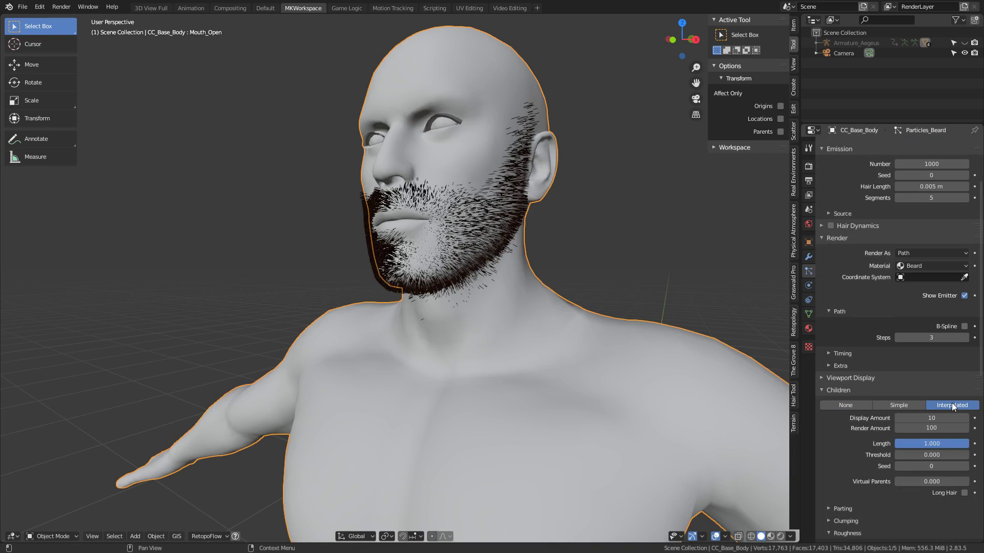
{"action": "double_click", "coordinate": [943, 421]}
{"action": "type", "text": "20"}
{"action": "key", "text": "Return"}
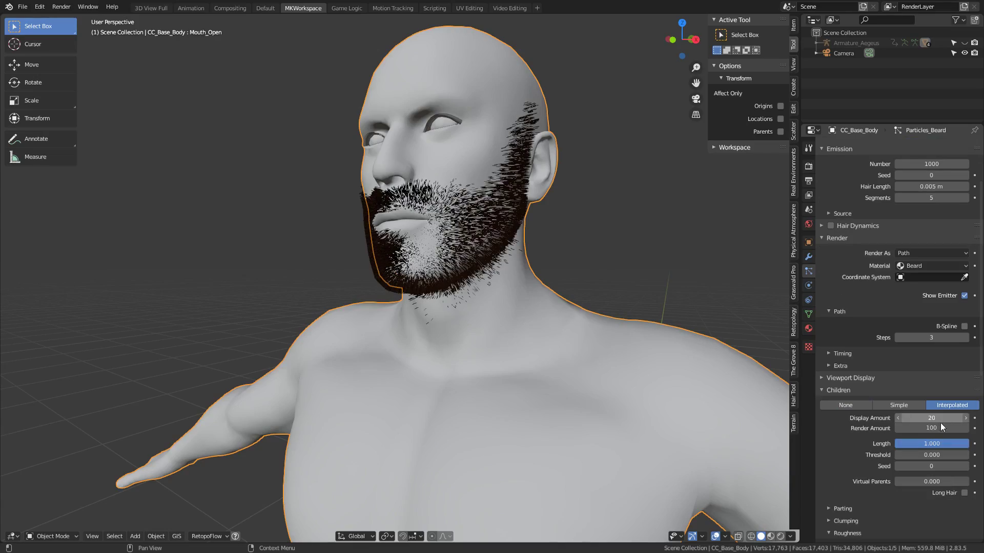
{"action": "double_click", "coordinate": [940, 428]}
{"action": "type", "text": "20"}
{"action": "key", "text": "Return"}
{"action": "mouse_move", "coordinate": [502, 213]}
{"action": "middle_mouse_down"}
{"action": "mouse_move", "coordinate": [419, 219]}
{"action": "mouse_move", "coordinate": [579, 232]}
{"action": "mouse_move", "coordinate": [484, 217]}
{"action": "middle_mouse_up"}
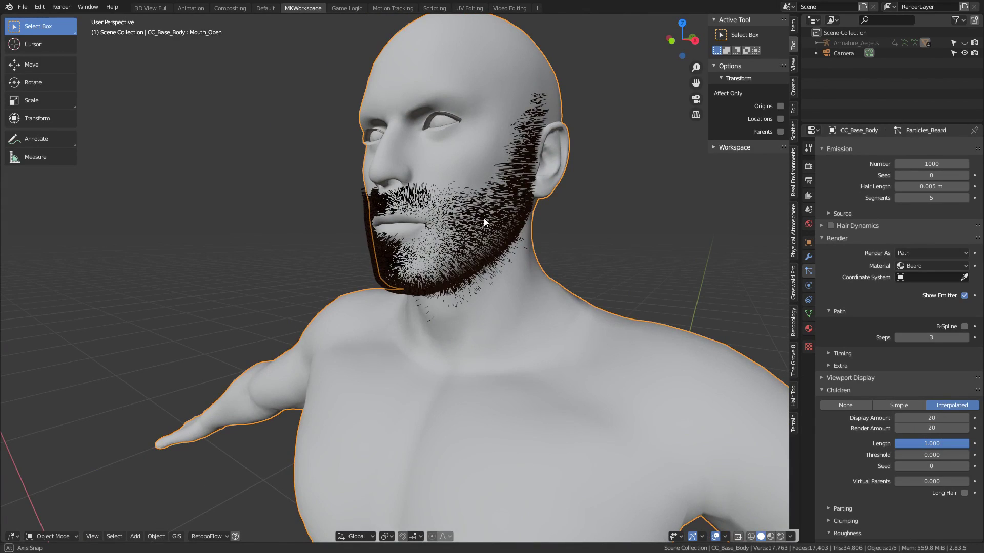
- Enter Particle Edit mode and enlarge the Comb brush radius to 36 px
{"action": "key", "text": "ctrl+Tab"}
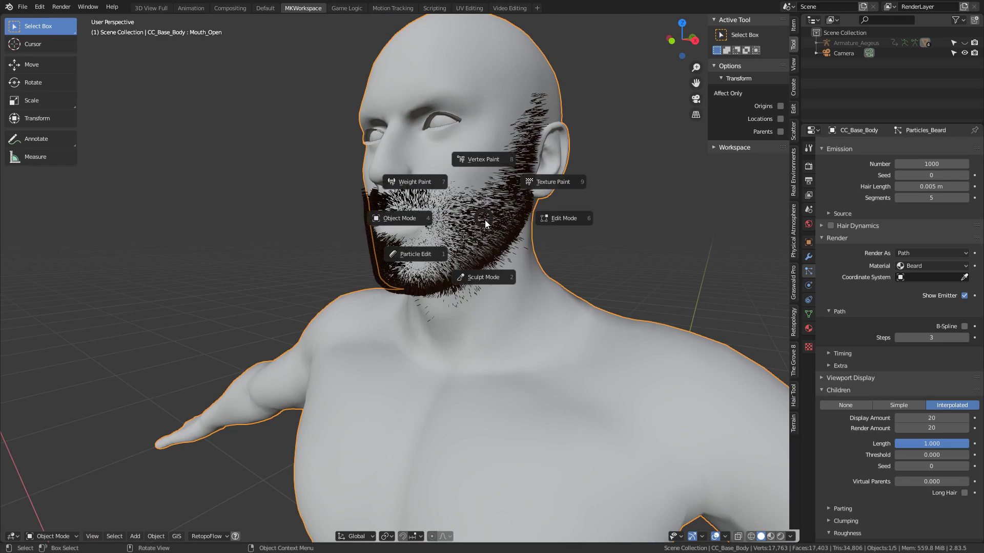
{"action": "left_click", "coordinate": [411, 261]}
{"action": "middle_click_drag", "start_coordinate": [411, 262], "coordinate": [520, 244]}
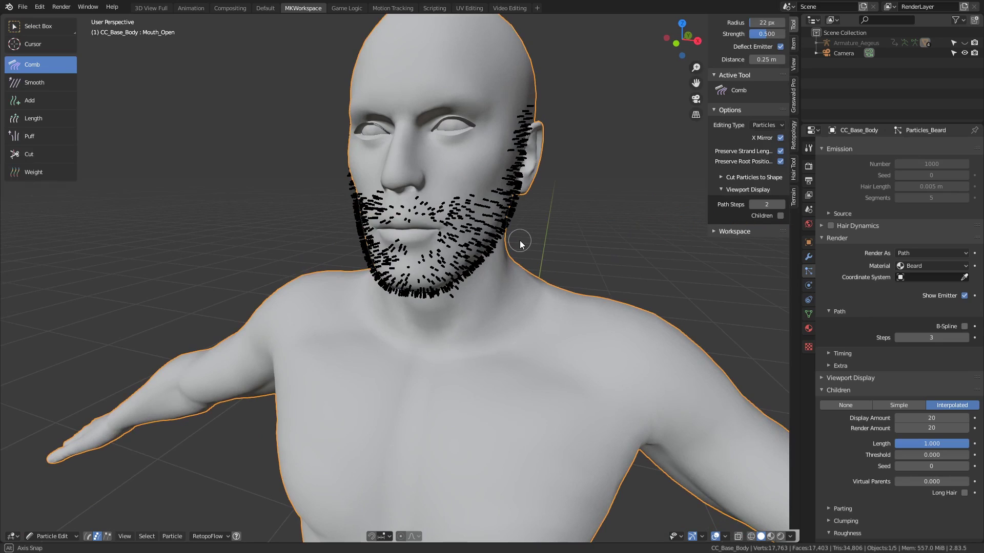
{"action": "middle_click_drag", "start_coordinate": [520, 244], "coordinate": [525, 91]}
{"action": "key", "text": "f"}
{"action": "left_click", "coordinate": [507, 208]}
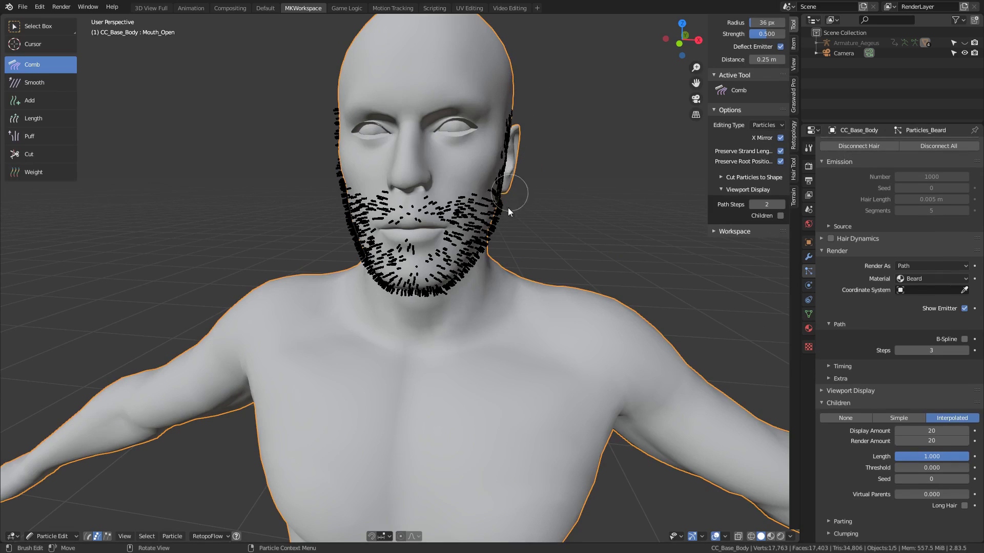
- Comb the sideburn, cheek, moustache and chin hairs so they lie along the face
{"action": "middle_click_drag", "start_coordinate": [329, 117], "coordinate": [331, 196]}
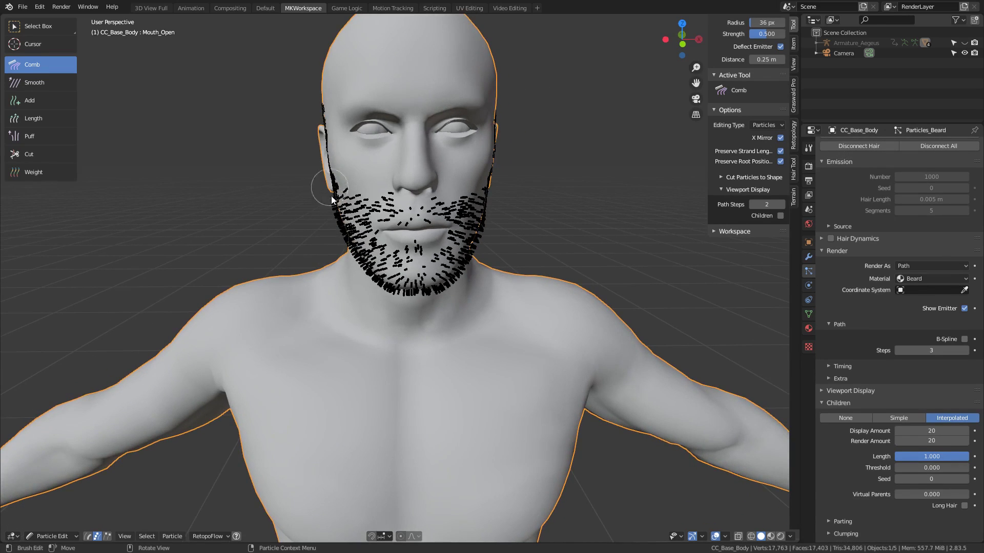
{"action": "mouse_move", "coordinate": [344, 261]}
{"action": "left_mouse_down"}
{"action": "mouse_move", "coordinate": [354, 208]}
{"action": "mouse_move", "coordinate": [369, 194]}
{"action": "mouse_move", "coordinate": [366, 235]}
{"action": "mouse_move", "coordinate": [401, 197]}
{"action": "mouse_move", "coordinate": [373, 220]}
{"action": "left_mouse_up"}
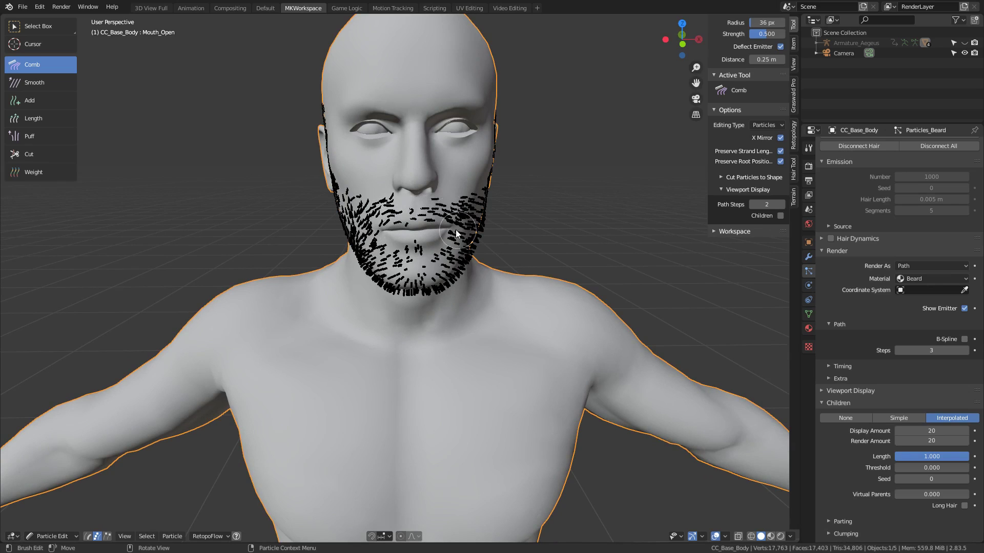
{"action": "middle_click_drag", "start_coordinate": [456, 230], "coordinate": [425, 201]}
{"action": "mouse_move", "coordinate": [423, 198]}
{"action": "left_mouse_down"}
{"action": "mouse_move", "coordinate": [491, 240]}
{"action": "mouse_move", "coordinate": [468, 191]}
{"action": "mouse_move", "coordinate": [488, 237]}
{"action": "mouse_move", "coordinate": [483, 188]}
{"action": "left_mouse_up"}
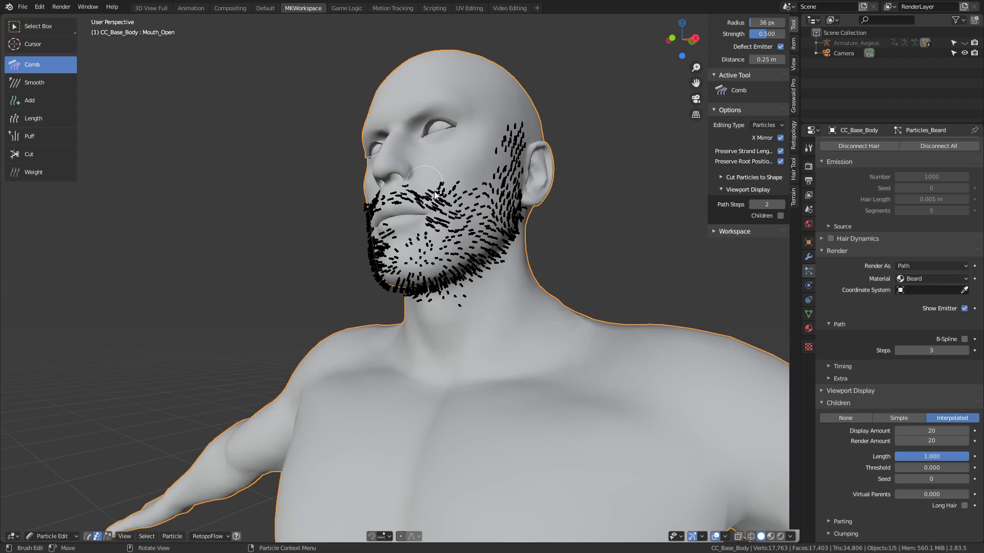
{"action": "mouse_move", "coordinate": [425, 195]}
{"action": "left_mouse_down"}
{"action": "mouse_move", "coordinate": [489, 239]}
{"action": "mouse_move", "coordinate": [505, 210]}
{"action": "mouse_move", "coordinate": [521, 269]}
{"action": "mouse_move", "coordinate": [435, 217]}
{"action": "mouse_move", "coordinate": [454, 254]}
{"action": "mouse_move", "coordinate": [423, 272]}
{"action": "mouse_move", "coordinate": [394, 223]}
{"action": "mouse_move", "coordinate": [384, 222]}
{"action": "mouse_move", "coordinate": [374, 259]}
{"action": "left_mouse_up"}
{"action": "middle_click_drag", "start_coordinate": [373, 260], "coordinate": [428, 279]}
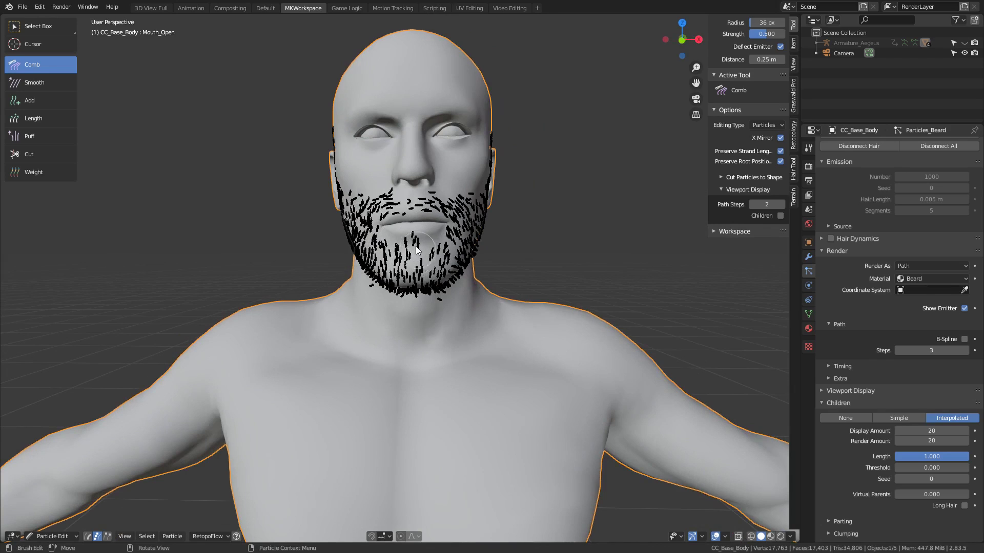
{"action": "scroll", "coordinate": [409, 259], "scroll_direction": "up", "scroll_amount": 4}
{"action": "scroll", "coordinate": [409, 259], "scroll_direction": "down", "scroll_amount": 4}
{"action": "middle_click_drag", "start_coordinate": [435, 226], "coordinate": [392, 228]}
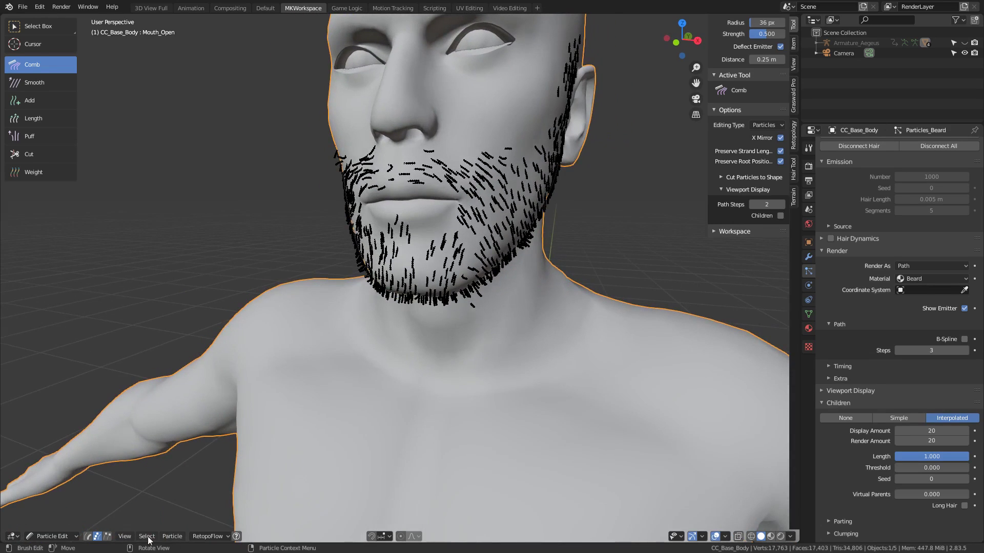
- Switch particle selection to Path mode and comb the hairs under the chin and along the jaw
{"action": "left_click", "coordinate": [88, 537]}
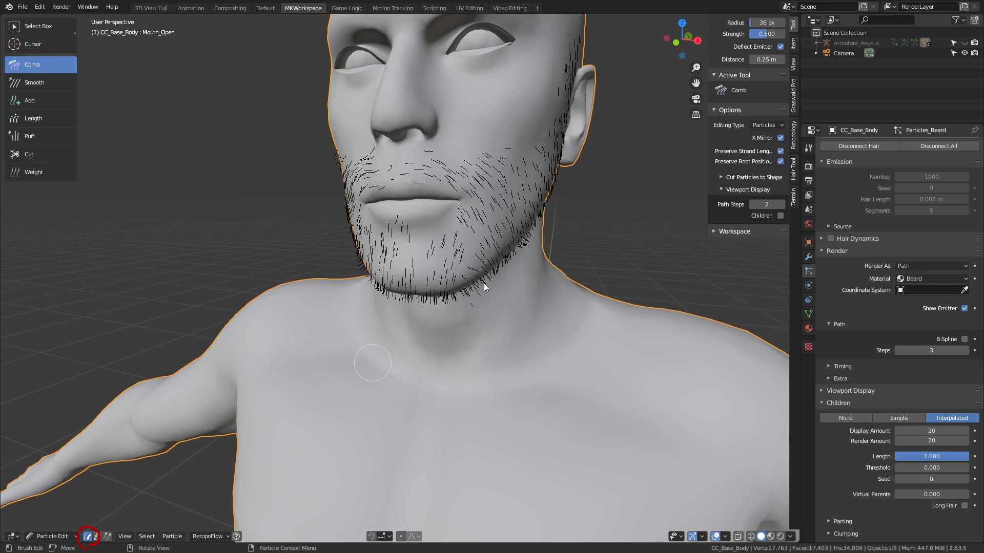
{"action": "mouse_move", "coordinate": [505, 269]}
{"action": "middle_mouse_down"}
{"action": "mouse_move", "coordinate": [459, 271]}
{"action": "mouse_move", "coordinate": [450, 300]}
{"action": "mouse_move", "coordinate": [436, 245]}
{"action": "mouse_move", "coordinate": [475, 244]}
{"action": "mouse_move", "coordinate": [431, 250]}
{"action": "middle_mouse_up"}
{"action": "middle_click_drag", "start_coordinate": [430, 298], "coordinate": [377, 269]}
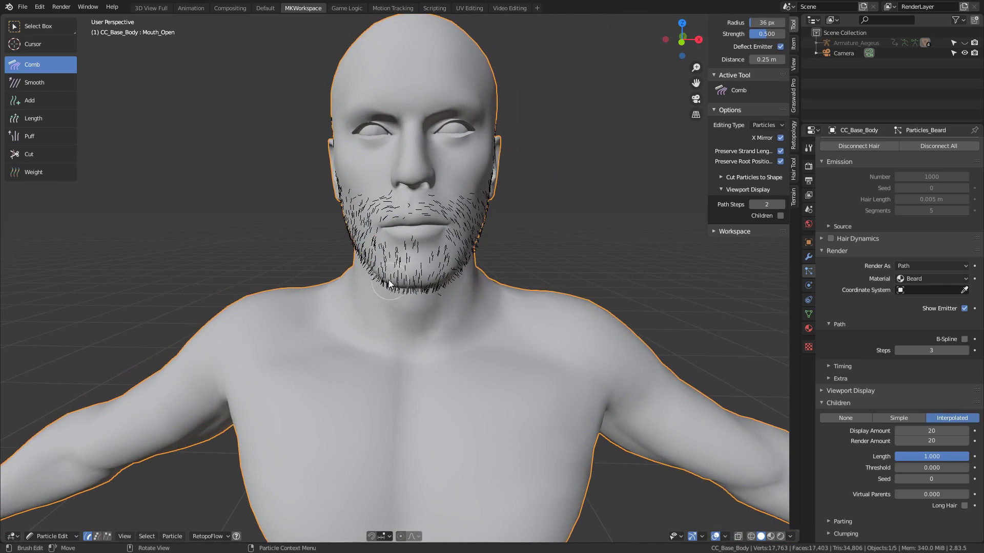
{"action": "middle_click_drag", "start_coordinate": [413, 296], "coordinate": [421, 292]}
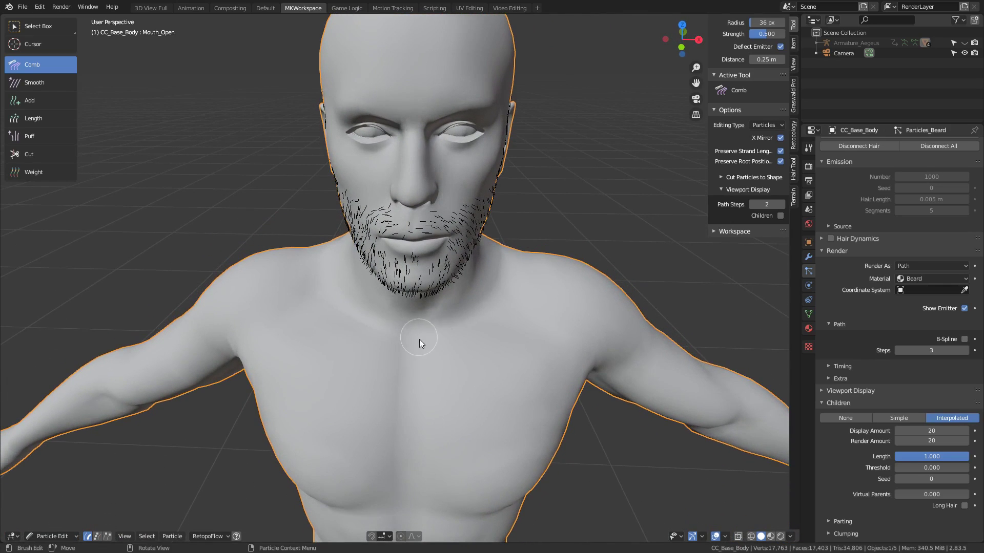
{"action": "left_click_drag", "start_coordinate": [420, 339], "coordinate": [414, 308]}
{"action": "scroll", "coordinate": [407, 231], "scroll_direction": "up", "scroll_amount": 3}
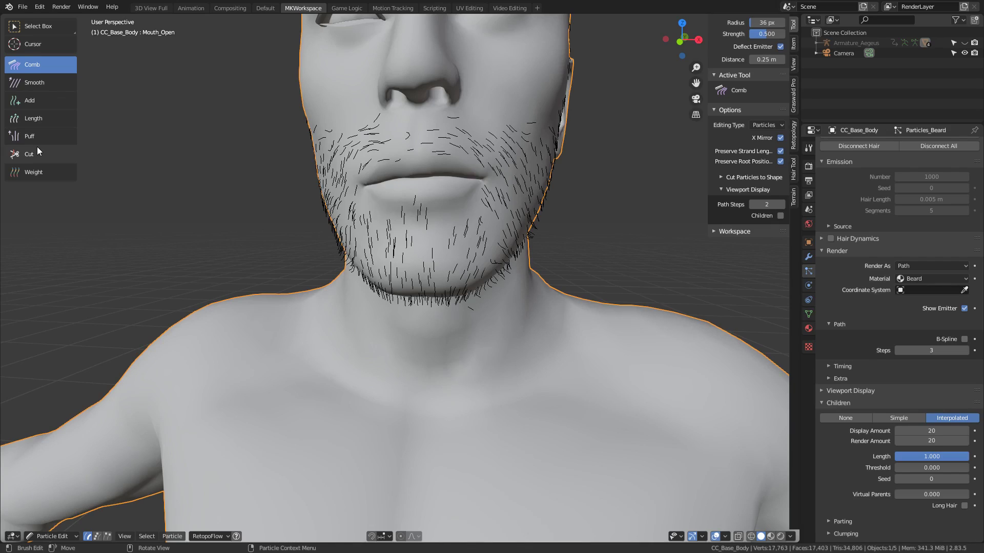
- Cut away the stray hair on the lower lip with the Cut brush, using X-Ray briefly to check the surrounding hairs
{"action": "left_click", "coordinate": [37, 148]}
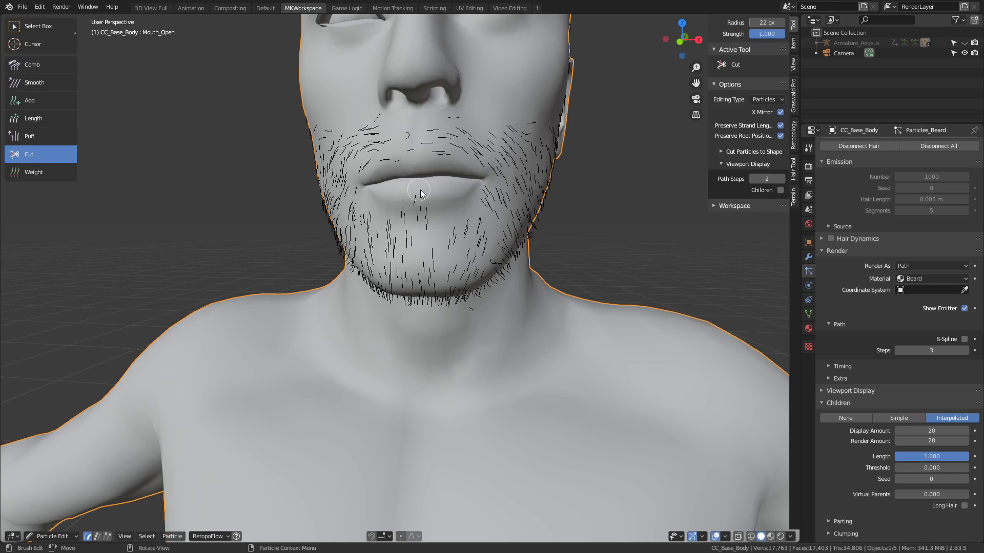
{"action": "left_click", "coordinate": [738, 536]}
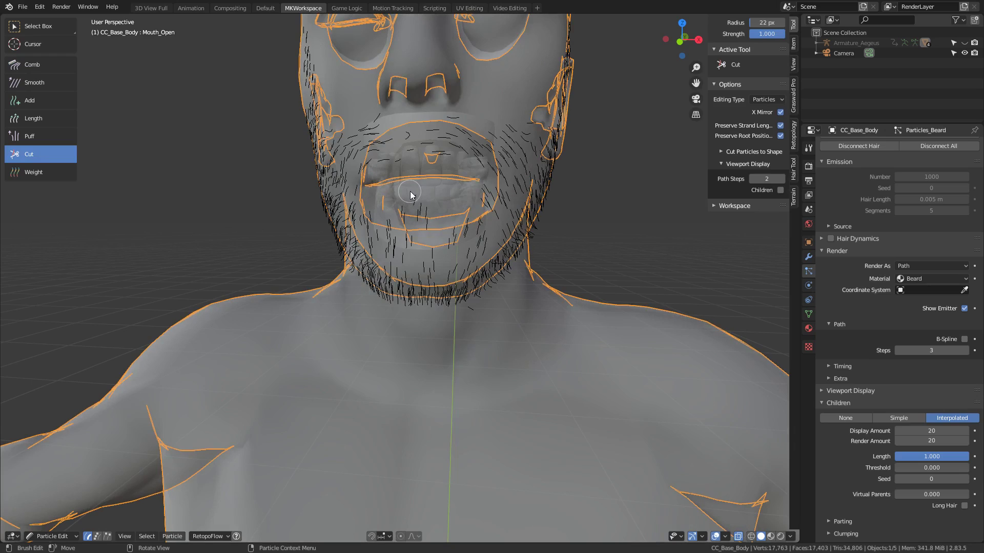
{"action": "left_click", "coordinate": [738, 537]}
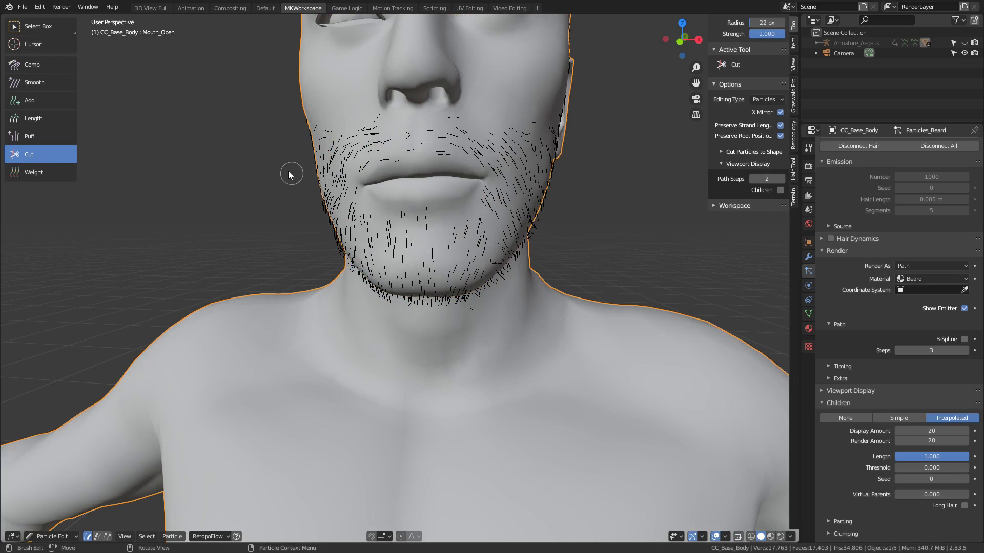
{"action": "mouse_move", "coordinate": [475, 127]}
{"action": "middle_mouse_down"}
{"action": "mouse_move", "coordinate": [394, 120]}
{"action": "mouse_move", "coordinate": [352, 135]}
{"action": "mouse_move", "coordinate": [375, 136]}
{"action": "mouse_move", "coordinate": [364, 132]}
{"action": "middle_mouse_up"}
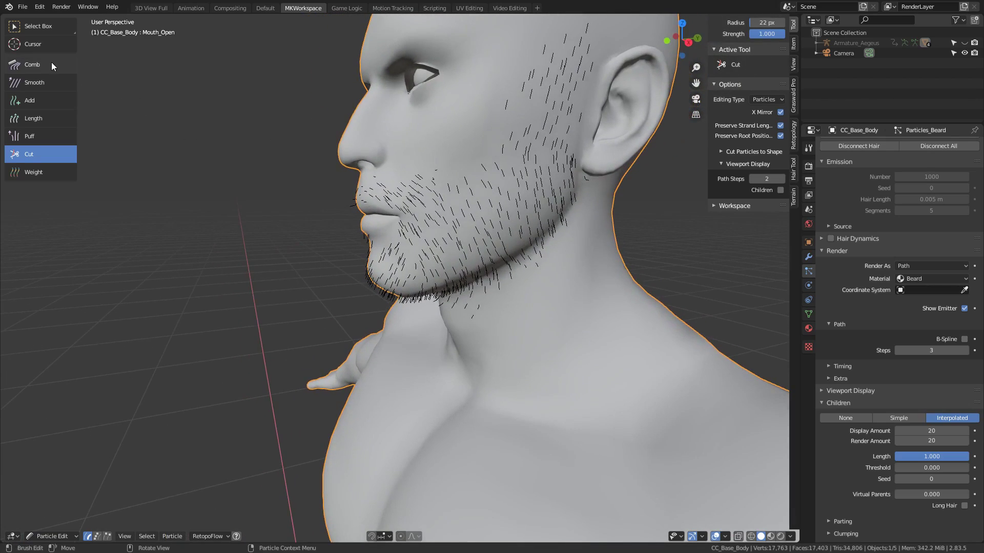
- Comb the hairs along the side of the jaw, cheek and moustache so they follow the face
{"action": "left_click", "coordinate": [48, 64]}
{"action": "middle_click_drag", "start_coordinate": [204, 101], "coordinate": [561, 201]}
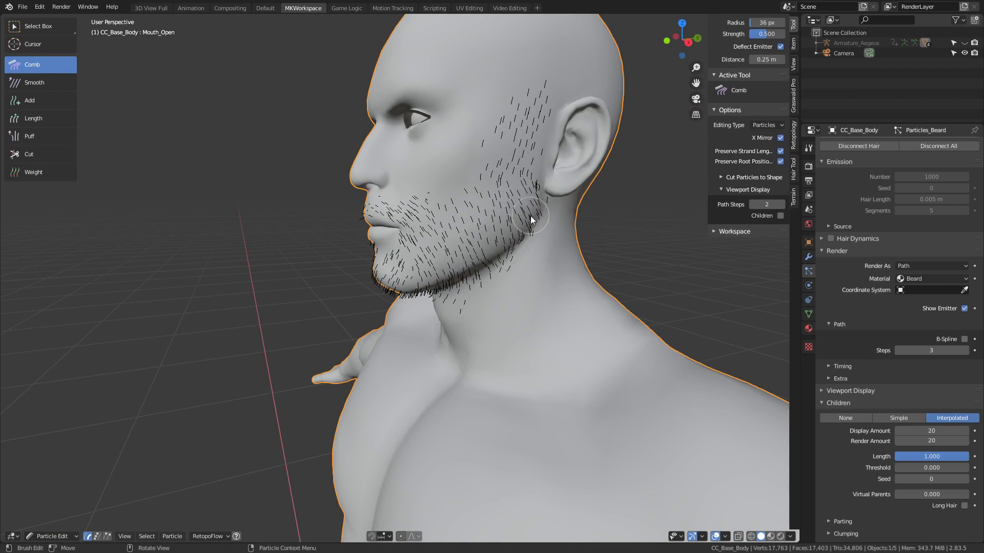
{"action": "middle_click_drag", "start_coordinate": [531, 217], "coordinate": [306, 225]}
{"action": "mouse_move", "coordinate": [346, 248]}
{"action": "left_mouse_down"}
{"action": "mouse_move", "coordinate": [359, 229]}
{"action": "mouse_move", "coordinate": [296, 162]}
{"action": "mouse_move", "coordinate": [285, 177]}
{"action": "mouse_move", "coordinate": [284, 102]}
{"action": "mouse_move", "coordinate": [315, 93]}
{"action": "left_mouse_up"}
{"action": "middle_click_drag", "start_coordinate": [410, 175], "coordinate": [402, 205]}
{"action": "left_click_drag", "start_coordinate": [394, 205], "coordinate": [413, 200]}
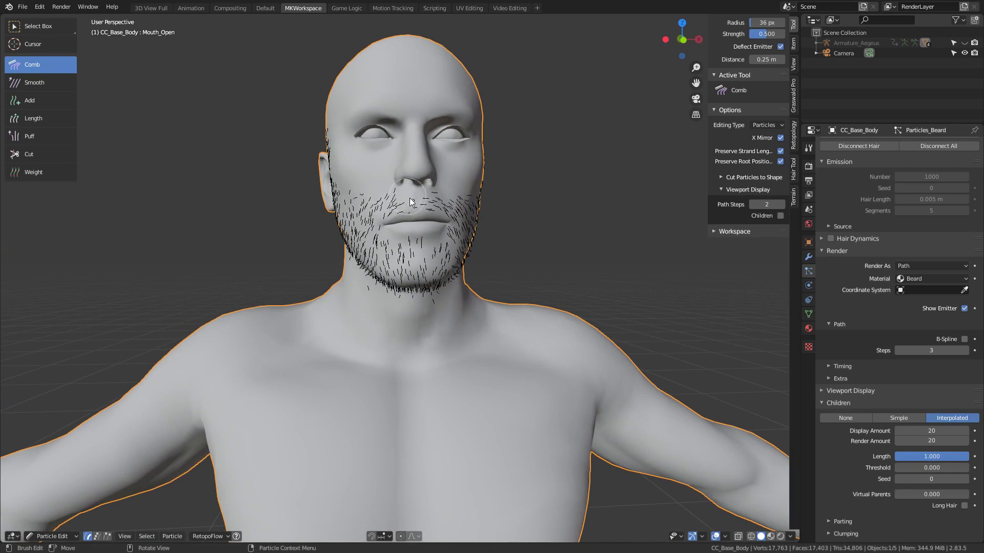
{"action": "scroll", "coordinate": [412, 200], "scroll_direction": "up", "scroll_amount": 5}
{"action": "middle_click_drag", "start_coordinate": [427, 154], "coordinate": [424, 180]}
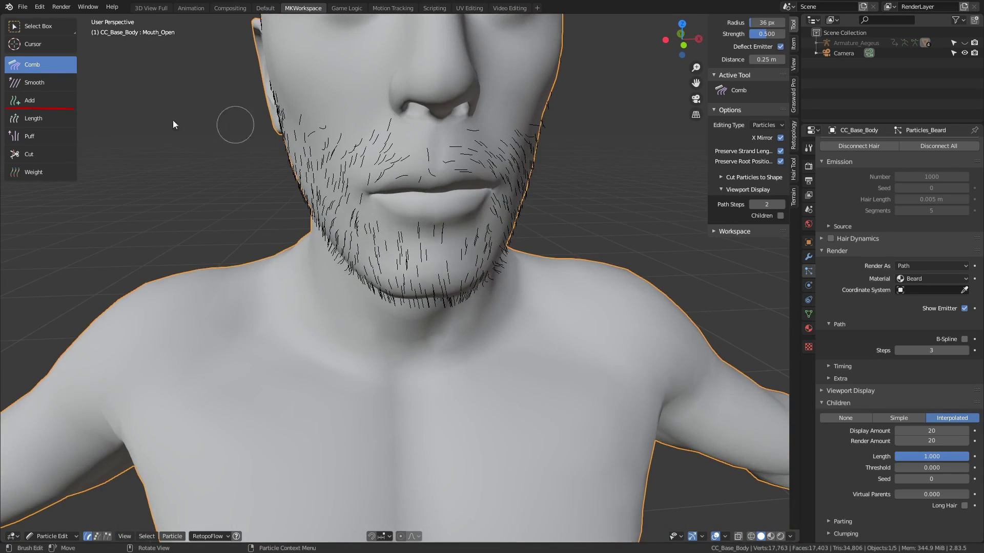
- Disable X Mirror, add hairs in the gap between the nose and upper lip, and comb them into the moustache
{"action": "left_click", "coordinate": [31, 100]}
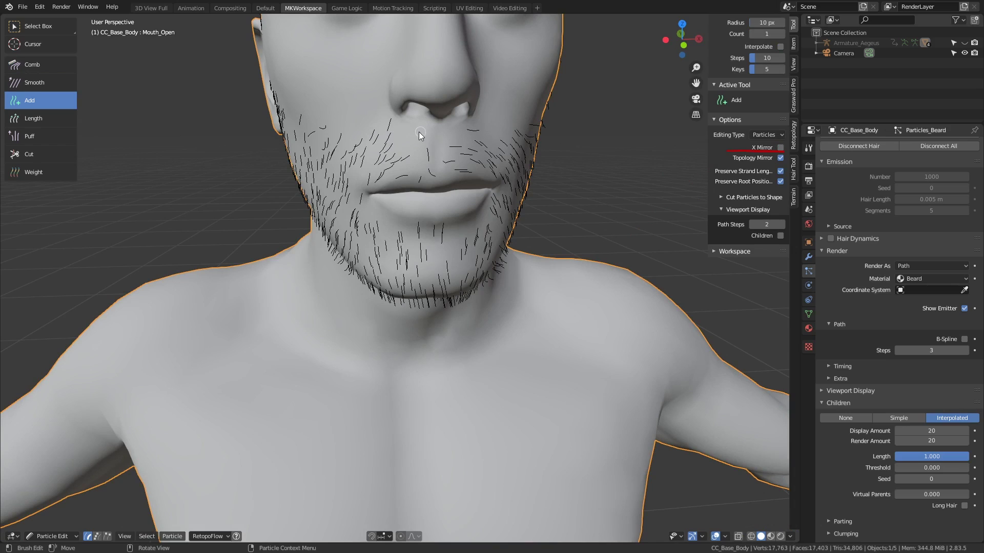
{"action": "middle_click_drag", "start_coordinate": [429, 205], "coordinate": [390, 136]}
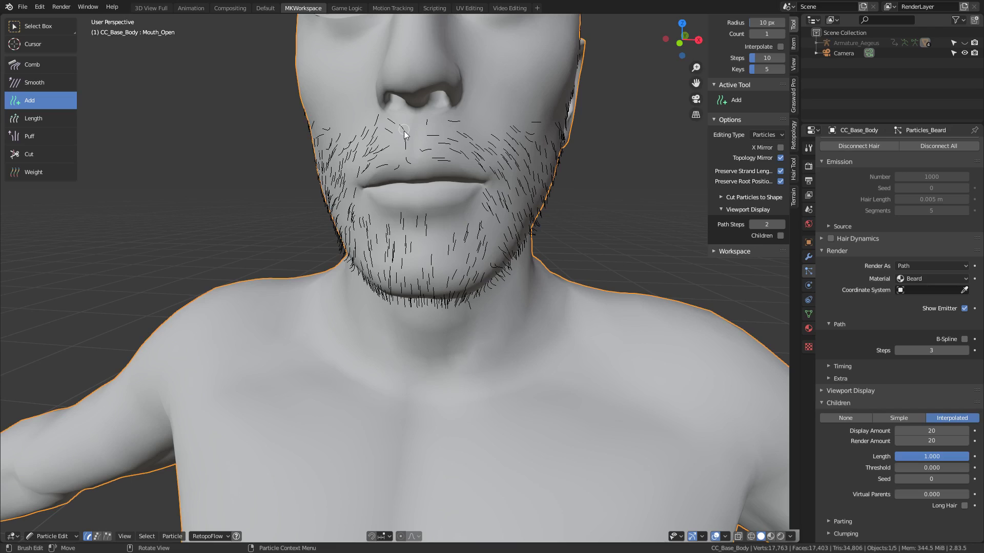
{"action": "left_click", "coordinate": [66, 68]}
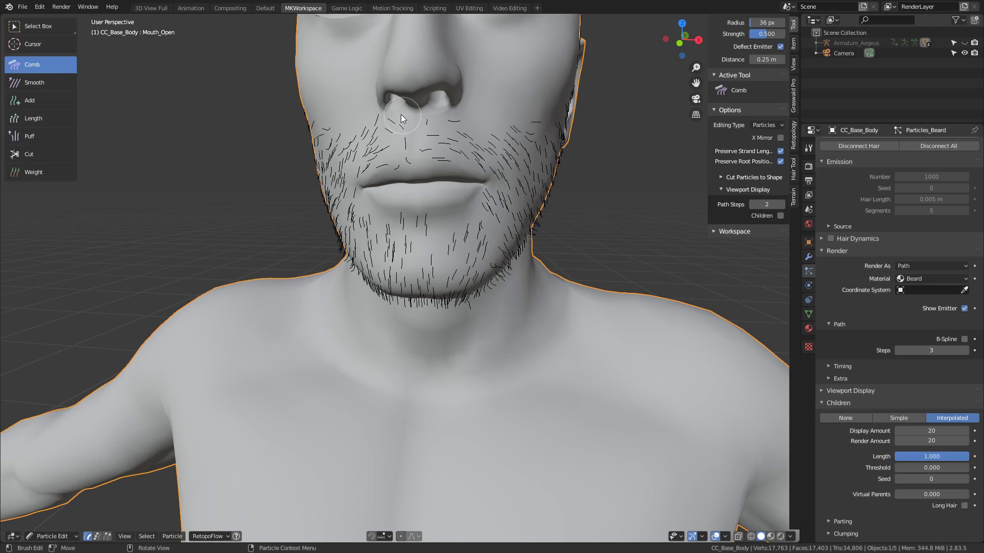
{"action": "left_click_drag", "start_coordinate": [394, 119], "coordinate": [429, 112]}
{"action": "middle_click_drag", "start_coordinate": [439, 127], "coordinate": [485, 128]}
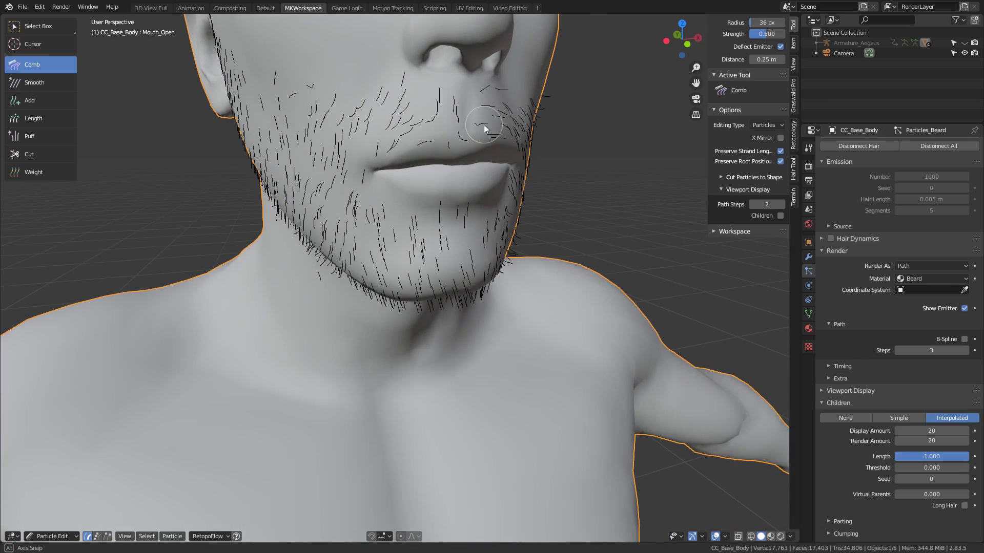
{"action": "middle_click_drag", "start_coordinate": [484, 124], "coordinate": [493, 104]}
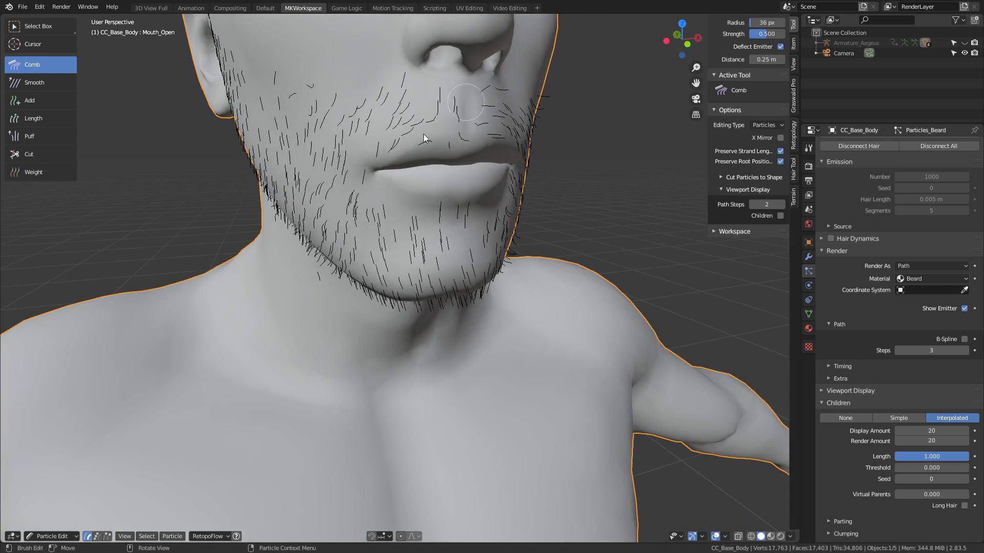
- Isolate one hair under the nose in Point mode by selecting its linked points, comb it sideways, and return to Path mode
{"action": "left_click", "coordinate": [97, 536]}
{"action": "key", "text": "c"}
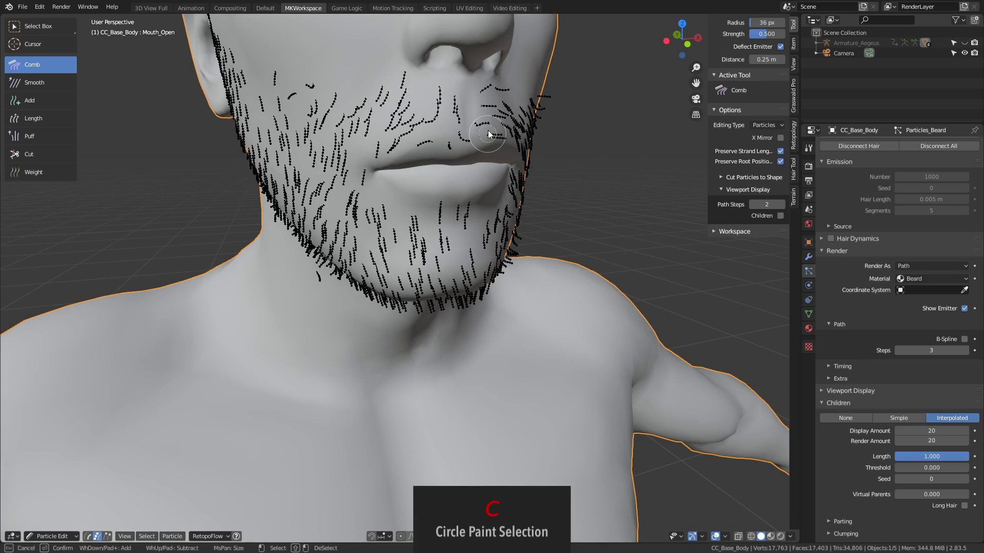
{"action": "left_click", "coordinate": [486, 86]}
{"action": "key", "text": "Escape"}
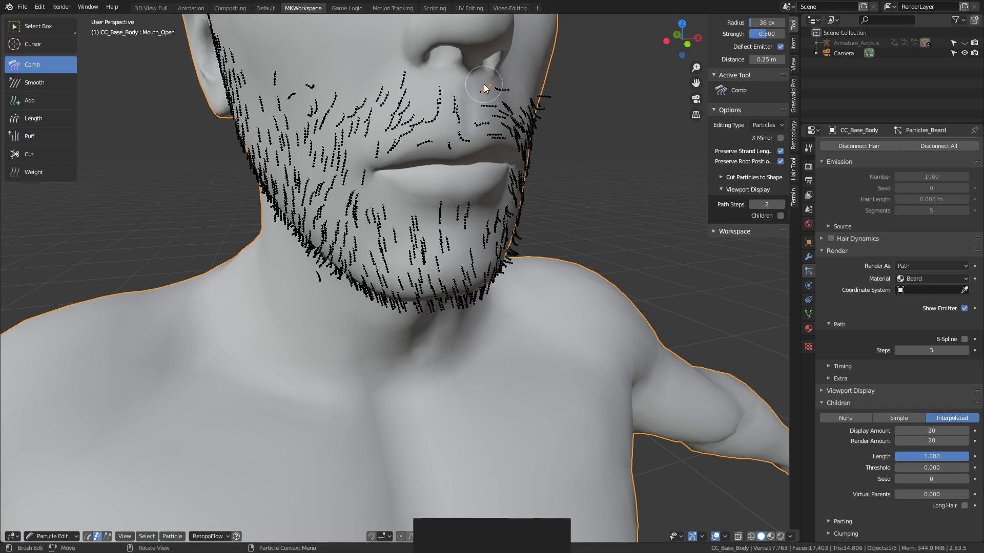
{"action": "key", "text": "ctrl+l"}
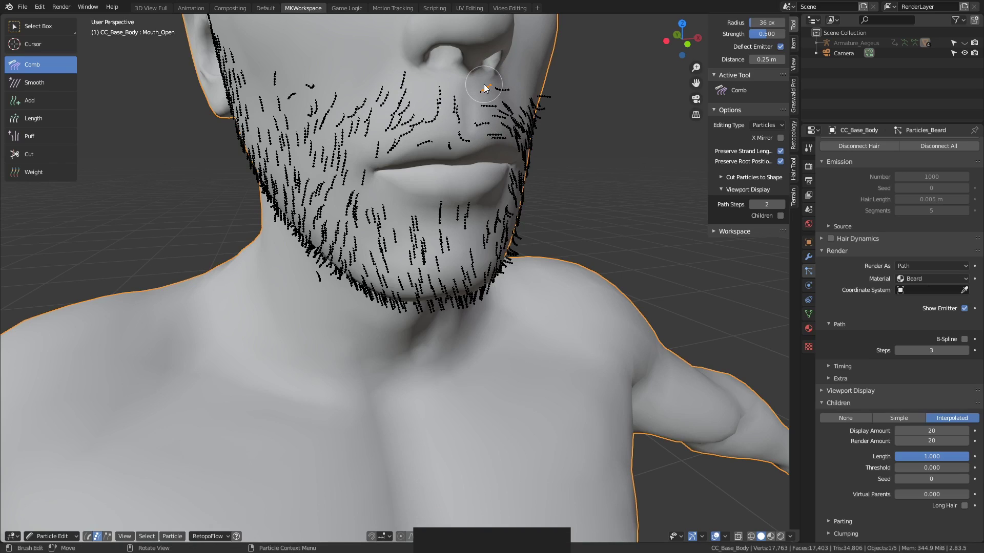
{"action": "key", "text": "ctrl"}
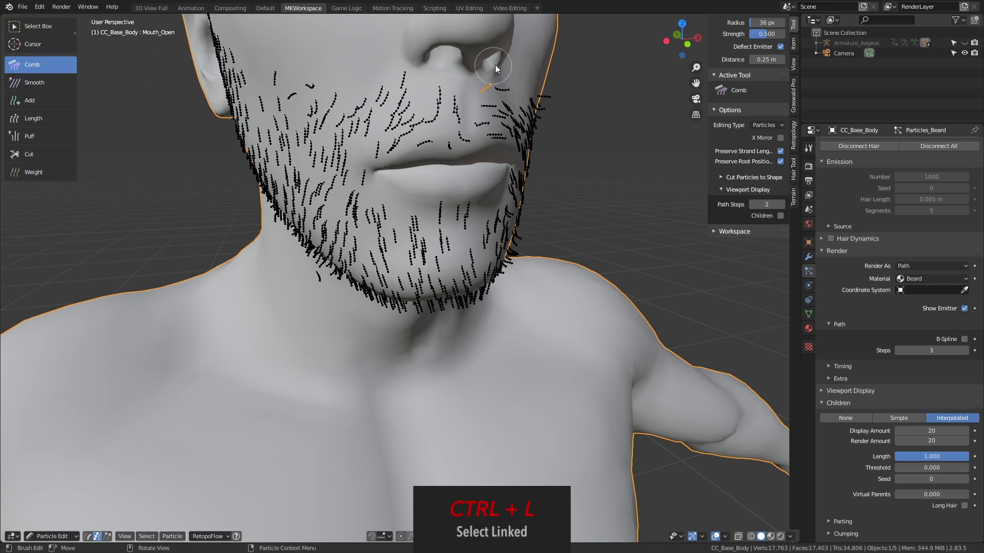
{"action": "middle_click_drag", "start_coordinate": [489, 77], "coordinate": [425, 81]}
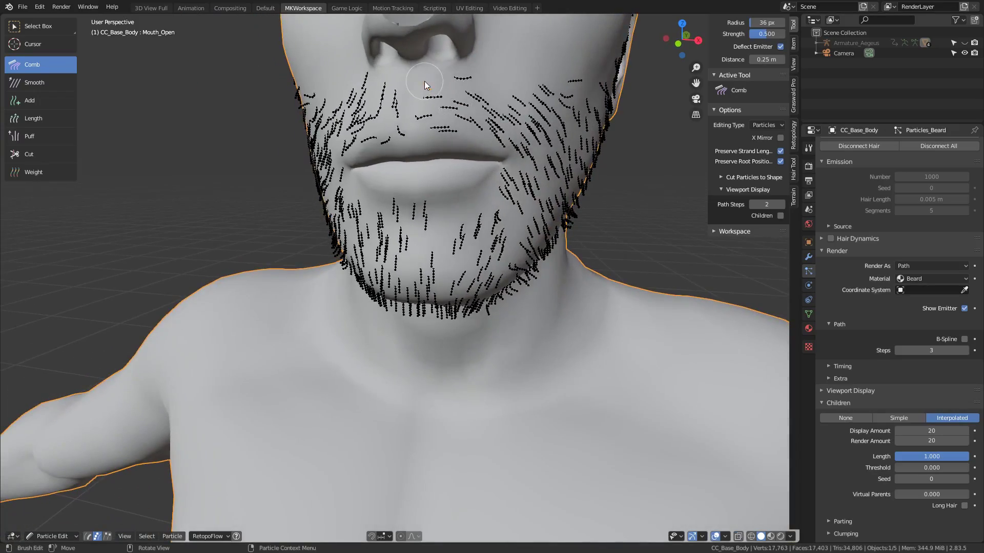
{"action": "left_click_drag", "start_coordinate": [462, 91], "coordinate": [434, 89]}
{"action": "mouse_move", "coordinate": [459, 106]}
{"action": "middle_mouse_down"}
{"action": "mouse_move", "coordinate": [404, 134]}
{"action": "mouse_move", "coordinate": [429, 171]}
{"action": "mouse_move", "coordinate": [445, 97]}
{"action": "middle_mouse_up"}
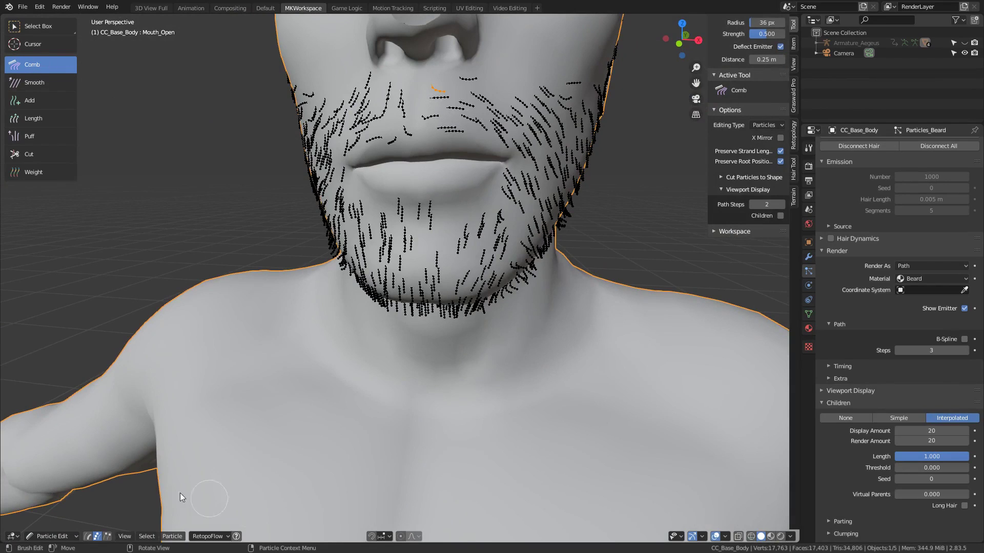
{"action": "left_click", "coordinate": [438, 162]}
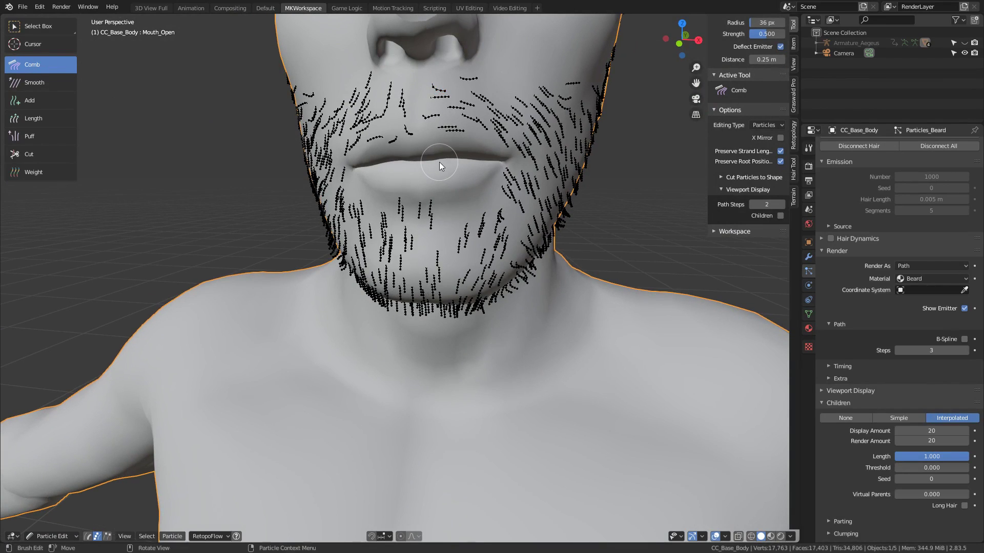
{"action": "scroll", "coordinate": [439, 161], "scroll_direction": "down", "scroll_amount": 3}
{"action": "left_click", "coordinate": [87, 536]}
- Lengthen the hairs on and under the chin with the Length brush in Grow mode, following the bearded reference images
{"action": "middle_click_drag", "start_coordinate": [205, 389], "coordinate": [162, 323]}
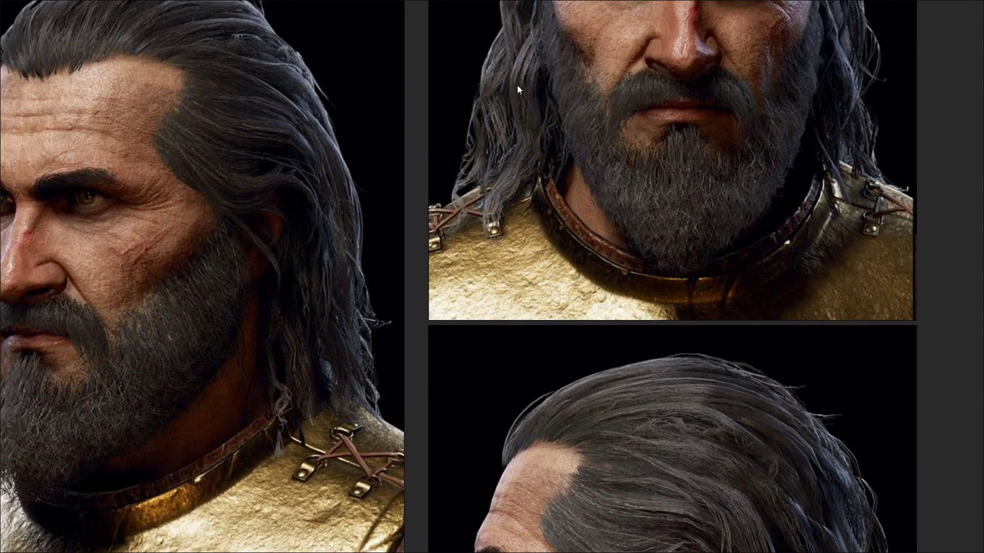
{"action": "scroll", "coordinate": [521, 447], "scroll_direction": "down", "scroll_amount": 1}
{"action": "middle_click_drag", "start_coordinate": [521, 446], "coordinate": [462, 69]}
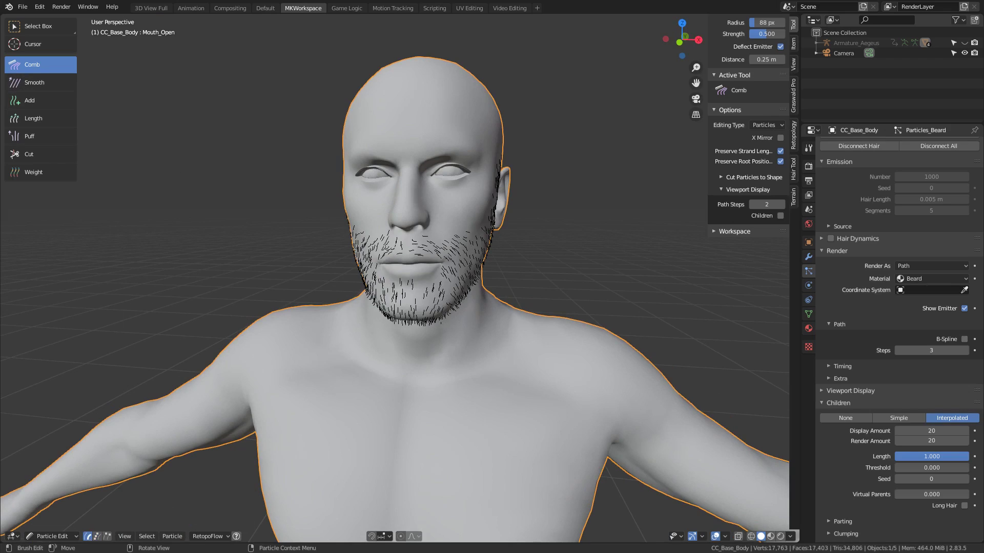
{"action": "left_click", "coordinate": [33, 118]}
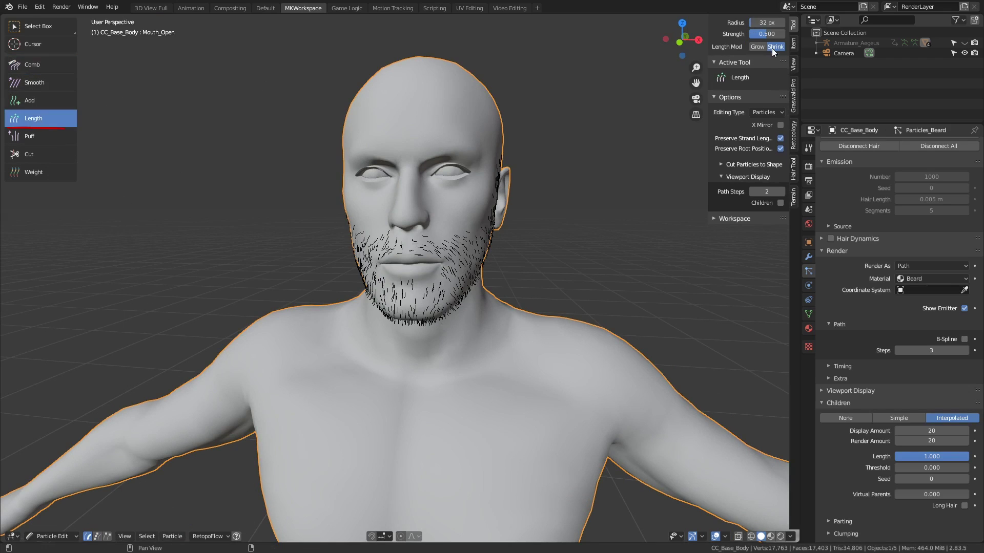
{"action": "left_click", "coordinate": [757, 47]}
{"action": "middle_click_drag", "start_coordinate": [461, 256], "coordinate": [466, 225]}
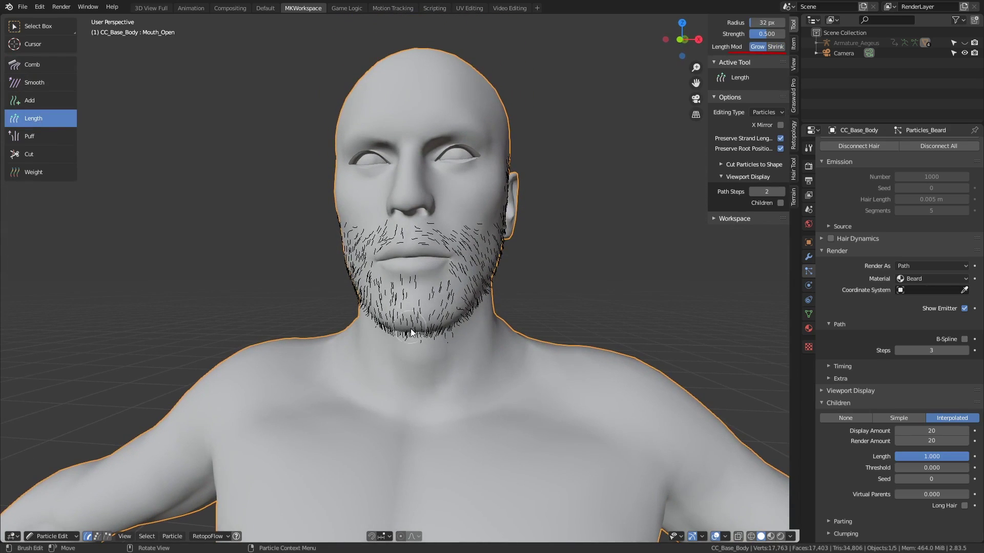
{"action": "mouse_move", "coordinate": [411, 333]}
{"action": "left_mouse_down"}
{"action": "mouse_move", "coordinate": [414, 344]}
{"action": "mouse_move", "coordinate": [439, 317]}
{"action": "mouse_move", "coordinate": [380, 294]}
{"action": "mouse_move", "coordinate": [429, 294]}
{"action": "mouse_move", "coordinate": [411, 310]}
{"action": "mouse_move", "coordinate": [448, 297]}
{"action": "mouse_move", "coordinate": [449, 319]}
{"action": "mouse_move", "coordinate": [432, 330]}
{"action": "mouse_move", "coordinate": [396, 323]}
{"action": "mouse_move", "coordinate": [410, 343]}
{"action": "mouse_move", "coordinate": [382, 357]}
{"action": "left_mouse_up"}
{"action": "middle_click_drag", "start_coordinate": [442, 333], "coordinate": [421, 328]}
{"action": "left_click_drag", "start_coordinate": [420, 328], "coordinate": [425, 333]}
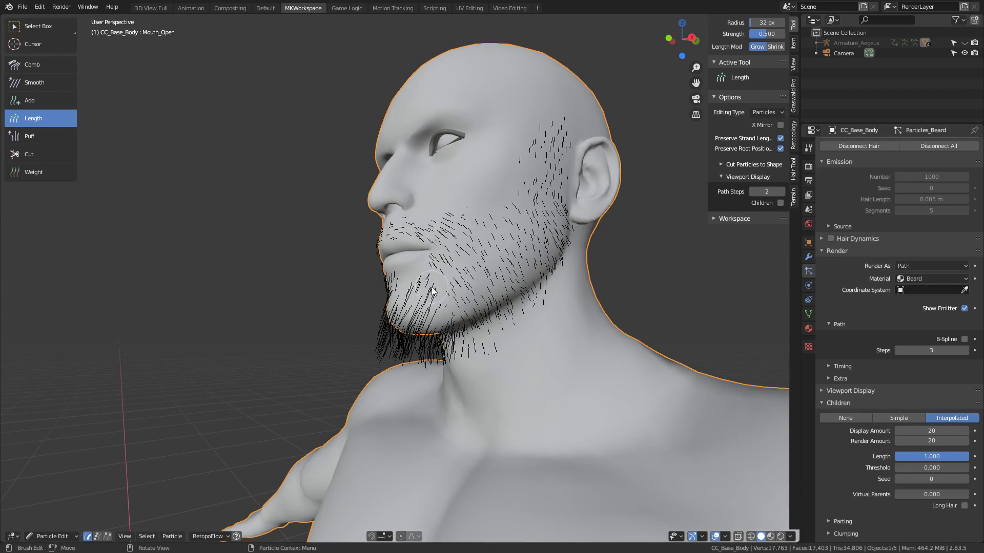
- Trim the front outline of the chin beard in right side view with the Cut brush and comb the hairs into shape
{"action": "middle_click_drag", "start_coordinate": [425, 333], "coordinate": [370, 346]}
{"action": "key", "text": "KP_3"}
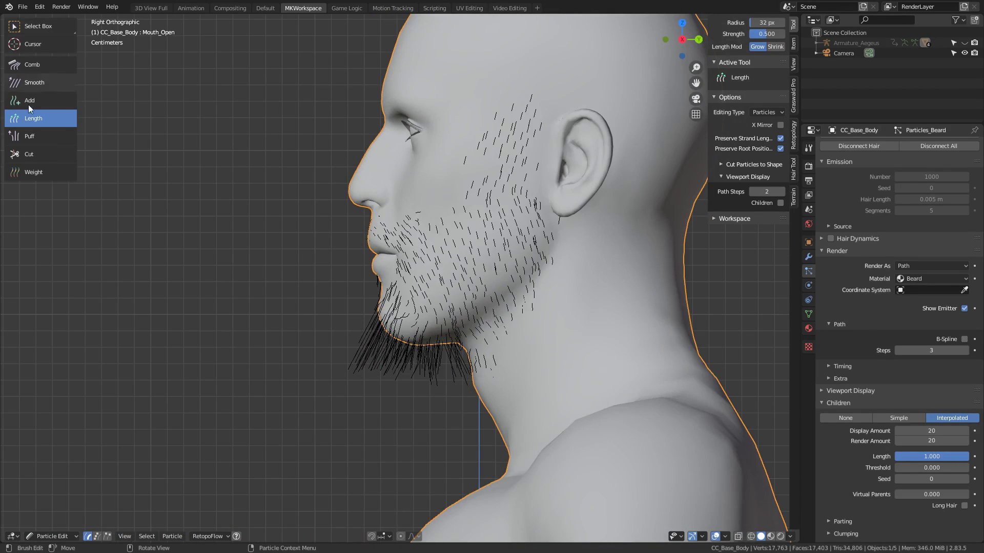
{"action": "left_click", "coordinate": [32, 154]}
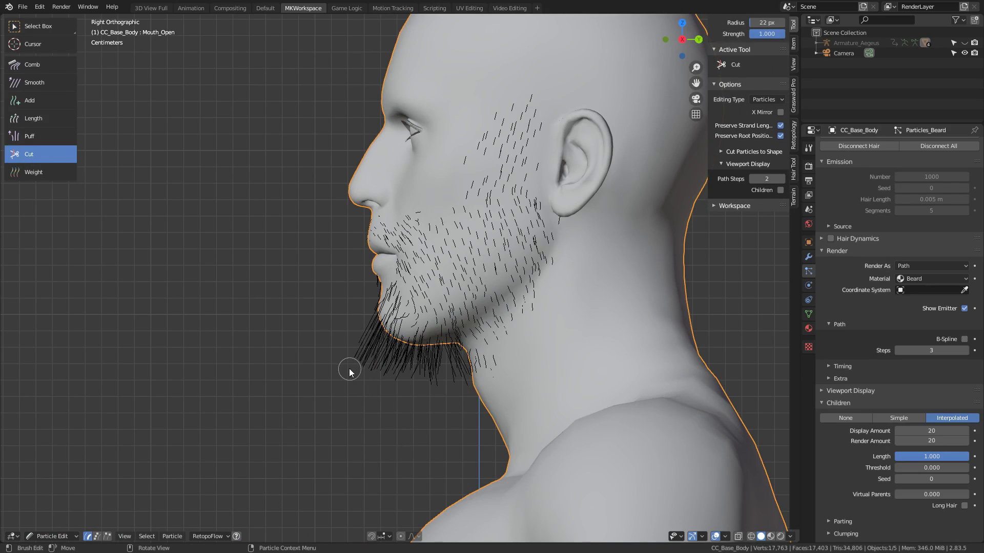
{"action": "mouse_move", "coordinate": [366, 382]}
{"action": "left_mouse_down"}
{"action": "mouse_move", "coordinate": [424, 391]}
{"action": "mouse_move", "coordinate": [455, 380]}
{"action": "mouse_move", "coordinate": [379, 365]}
{"action": "mouse_move", "coordinate": [362, 378]}
{"action": "mouse_move", "coordinate": [341, 352]}
{"action": "mouse_move", "coordinate": [367, 323]}
{"action": "mouse_move", "coordinate": [346, 349]}
{"action": "mouse_move", "coordinate": [382, 343]}
{"action": "mouse_move", "coordinate": [367, 364]}
{"action": "mouse_move", "coordinate": [364, 334]}
{"action": "left_mouse_up"}
{"action": "left_click", "coordinate": [32, 64]}
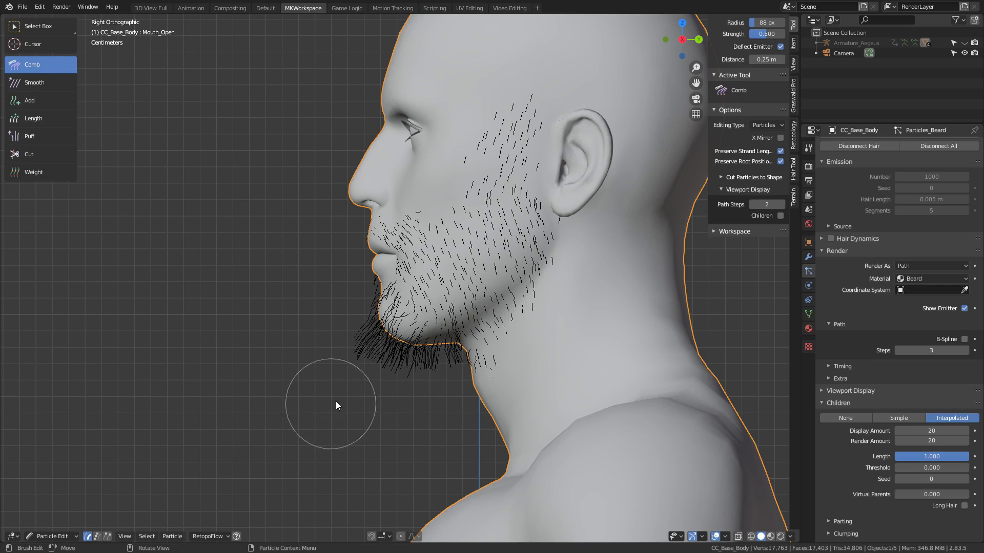
{"action": "left_click", "coordinate": [40, 160]}
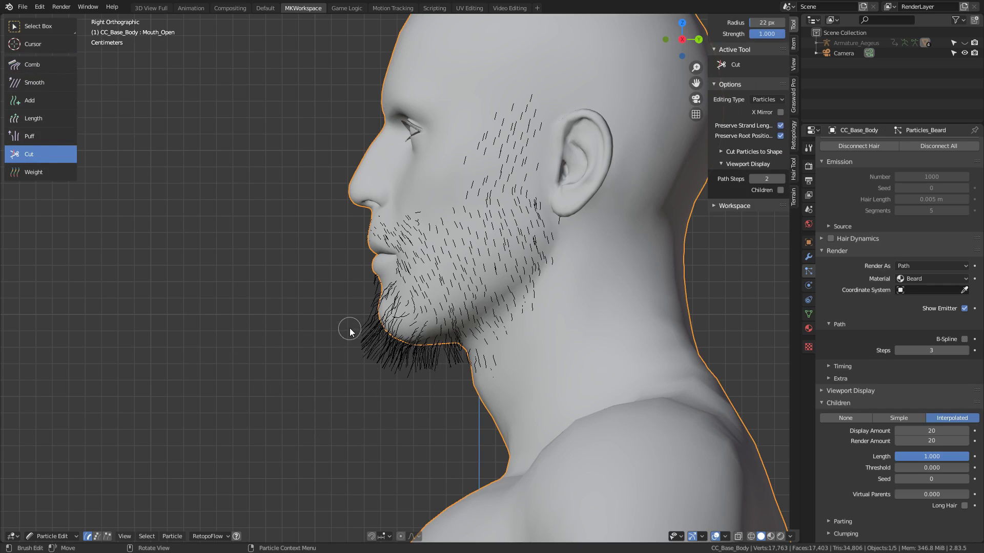
- Switch to Object Mode and examine the full beard with its child hairs from below the jaw
{"action": "key", "text": "ctrl+Tab"}
{"action": "left_click", "coordinate": [323, 335]}
{"action": "middle_click_drag", "start_coordinate": [323, 335], "coordinate": [371, 350]}
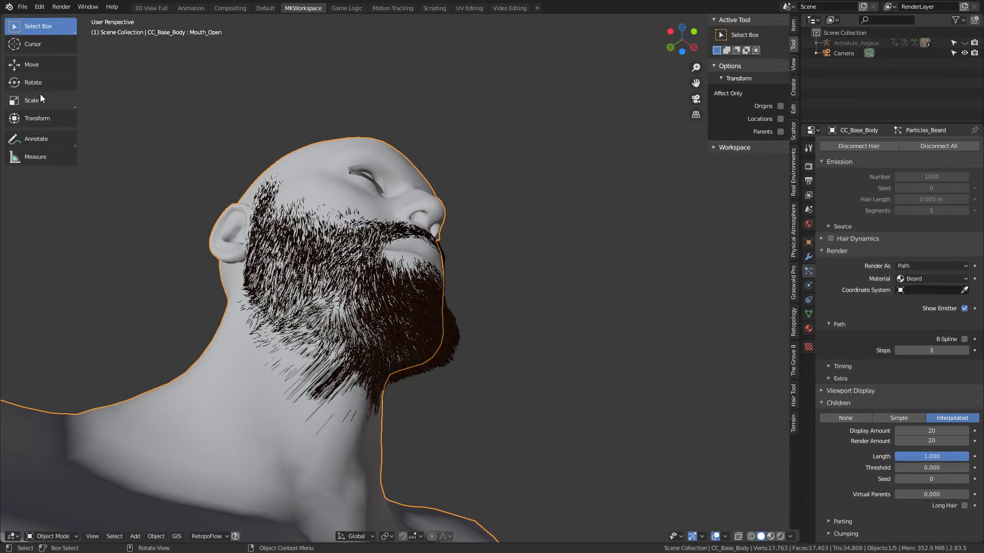
- Return to Particle Edit mode and shorten the overlong hairs on the neck and under the jaw with the Length brush in Shrink mode
{"action": "key", "text": "ctrl+Tab"}
{"action": "left_click", "coordinate": [319, 288]}
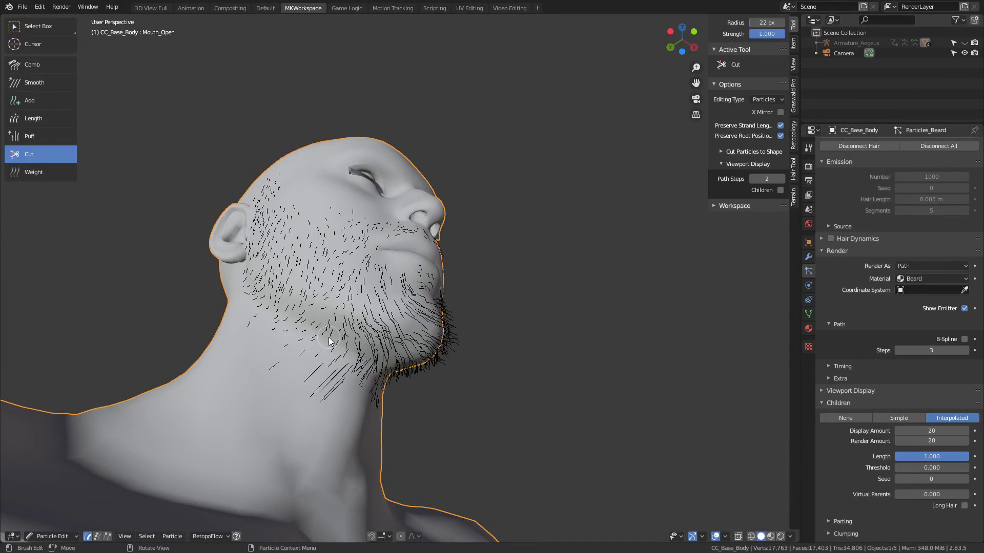
{"action": "left_click", "coordinate": [26, 121]}
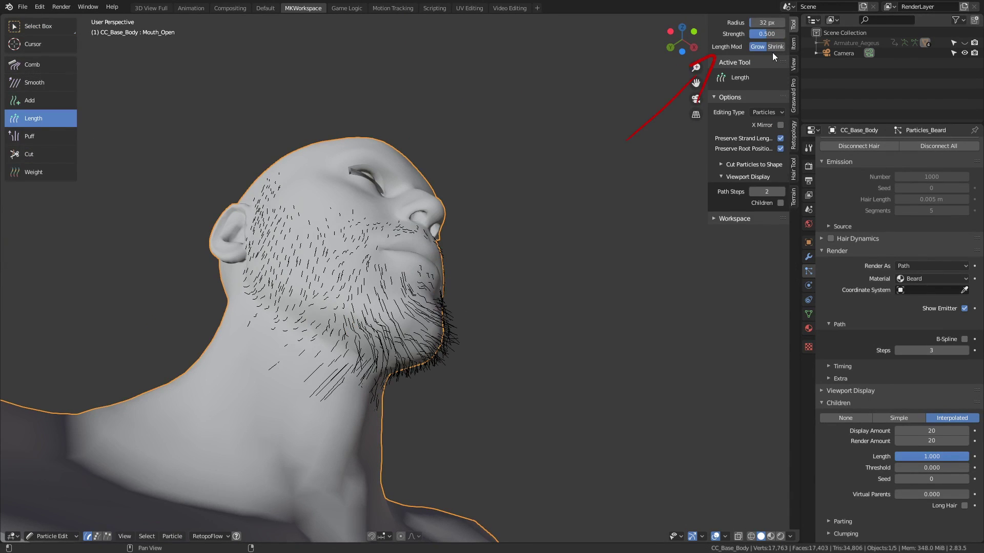
{"action": "mouse_move", "coordinate": [358, 358]}
{"action": "left_mouse_down", "text": "ctrl"}
{"action": "mouse_move", "coordinate": [331, 388]}
{"action": "mouse_move", "coordinate": [359, 368]}
{"action": "mouse_move", "coordinate": [353, 350]}
{"action": "mouse_move", "coordinate": [354, 364]}
{"action": "mouse_move", "coordinate": [348, 350]}
{"action": "mouse_move", "coordinate": [267, 379]}
{"action": "left_mouse_up", "text": "ctrl"}
{"action": "middle_click_drag", "start_coordinate": [239, 336], "coordinate": [440, 395]}
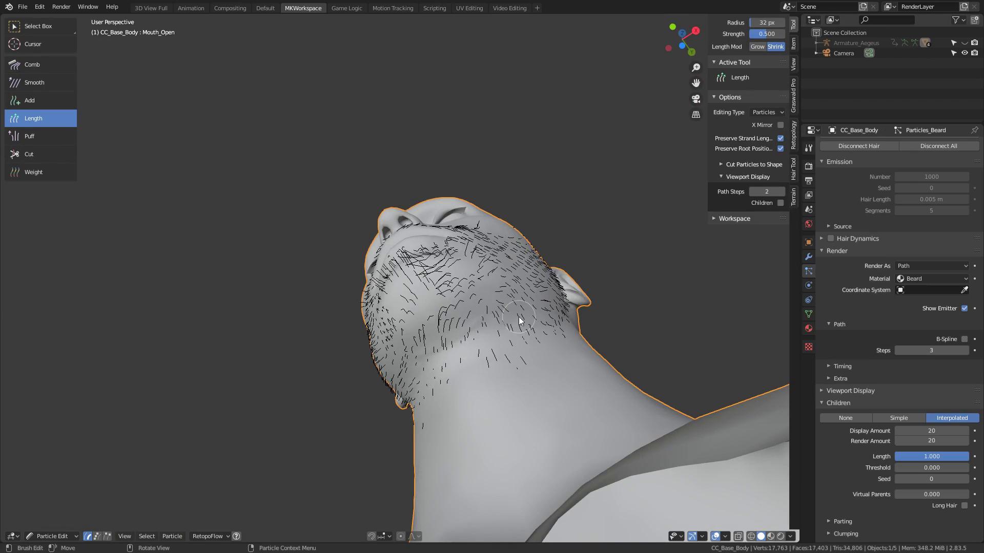
{"action": "middle_click_drag", "start_coordinate": [518, 317], "coordinate": [520, 446]}
- Lengthen the chin and jaw hairs with the Length brush in Grow mode, X Mirror enabled and an 83 px radius
{"action": "middle_click_drag", "start_coordinate": [482, 300], "coordinate": [724, 83]}
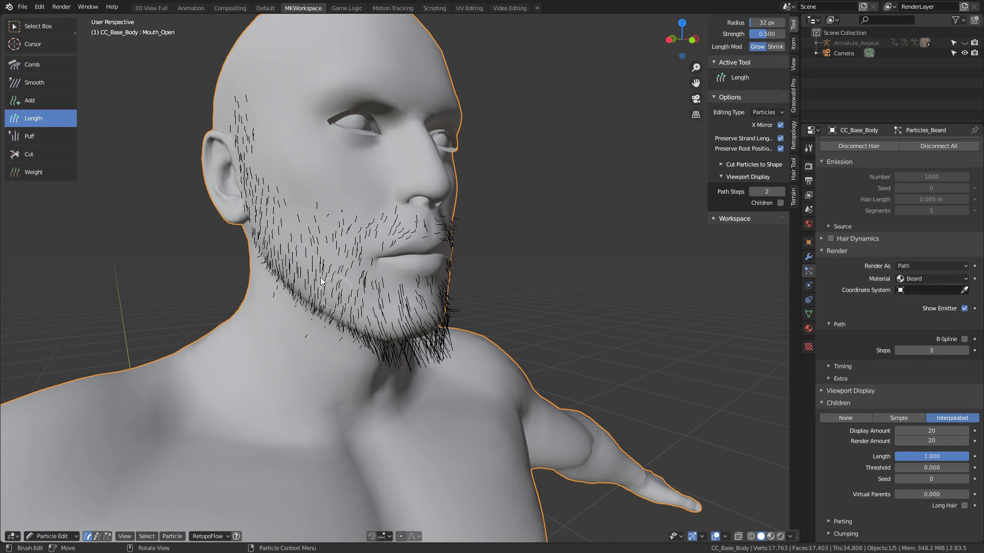
{"action": "key", "text": "f"}
{"action": "left_click", "coordinate": [348, 296]}
{"action": "middle_click_drag", "start_coordinate": [348, 297], "coordinate": [428, 241]}
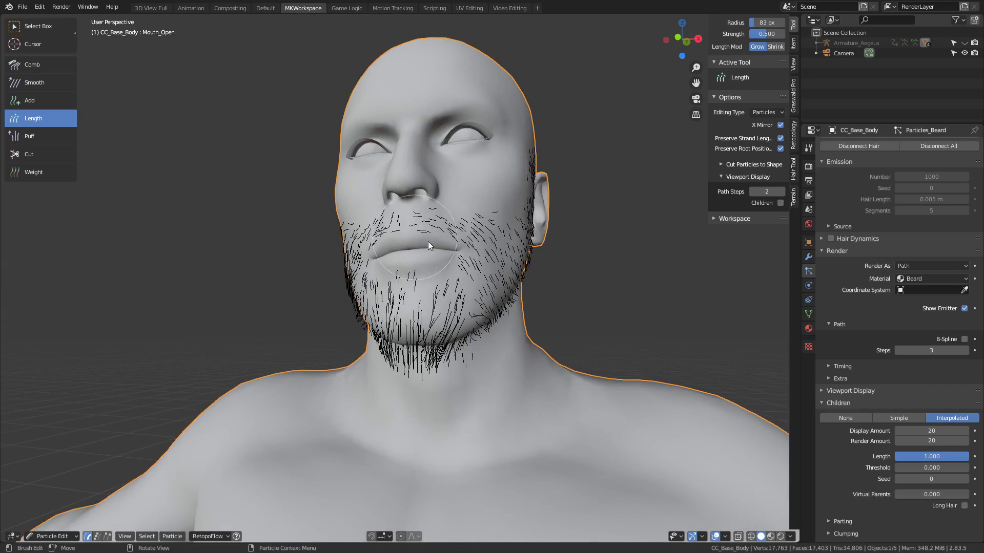
{"action": "middle_click_drag", "start_coordinate": [468, 287], "coordinate": [426, 364]}
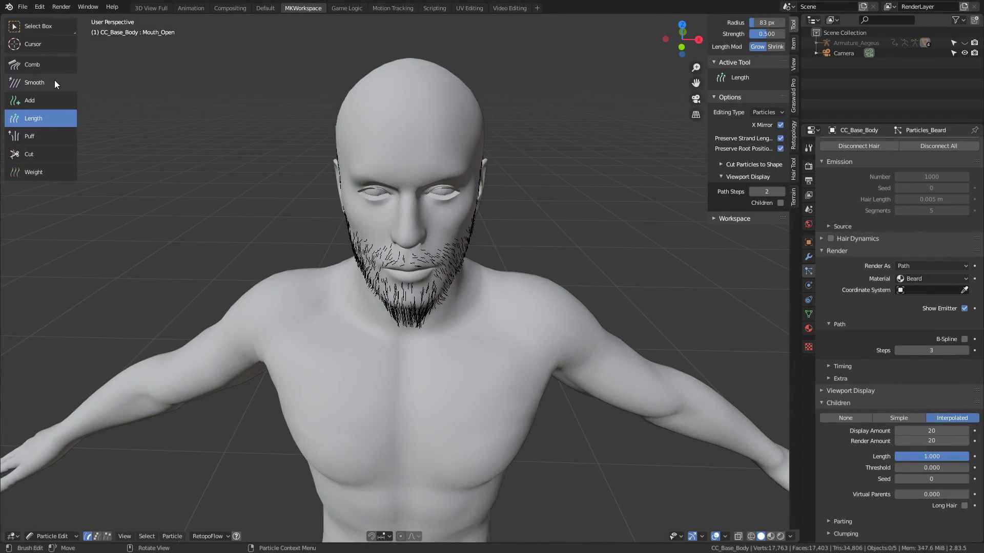
- Comb the tip of the chin beard inward using the Comb brush with a radius reduced to 34 px
{"action": "left_click", "coordinate": [46, 65]}
{"action": "key", "text": "f"}
{"action": "left_click", "coordinate": [433, 335]}
{"action": "key", "text": "f"}
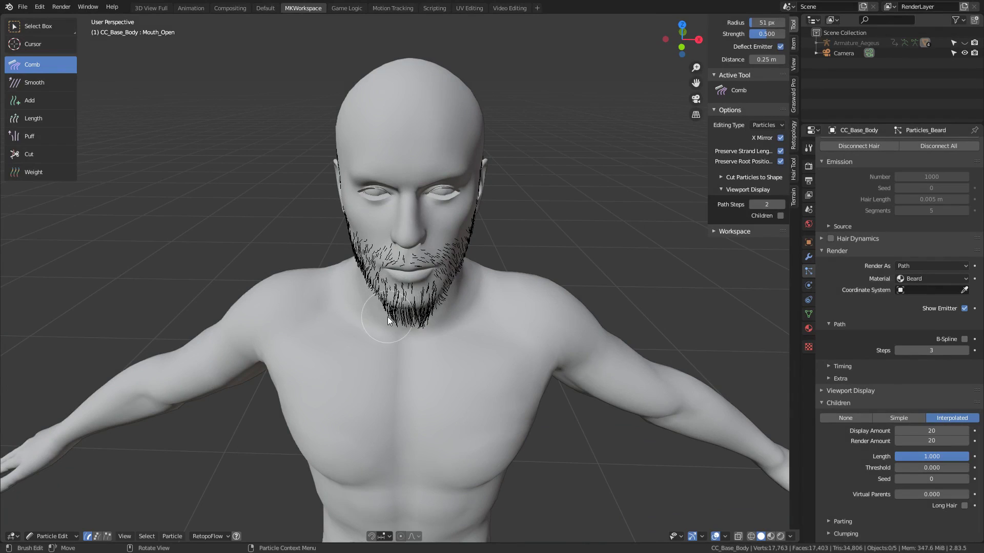
{"action": "left_click", "coordinate": [396, 325]}
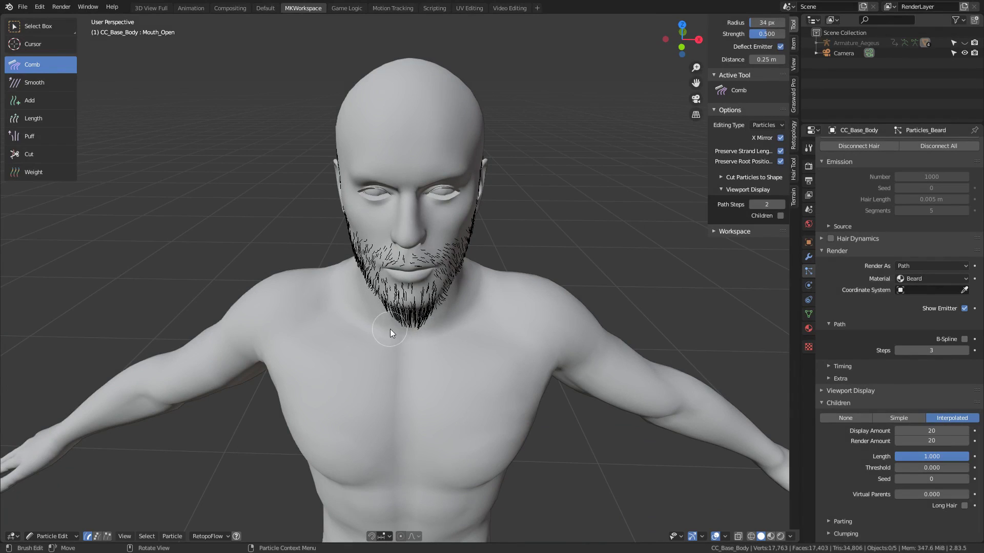
- Switch to Object Mode to examine the full beard with its child hairs, and return to Particle Edit mode
{"action": "key", "text": "ctrl+Tab"}
{"action": "left_click", "coordinate": [370, 337]}
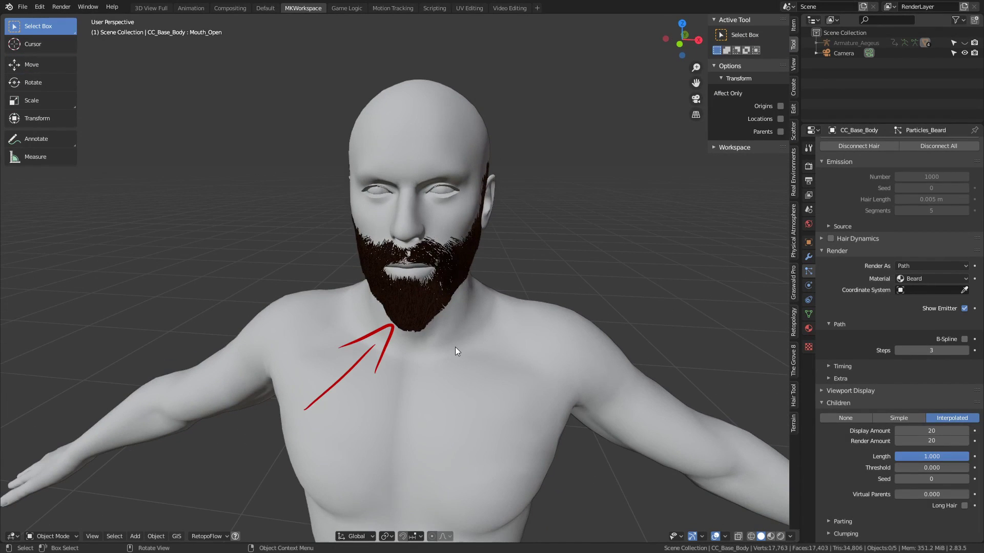
{"action": "key", "text": "ctrl+Tab"}
{"action": "left_click", "coordinate": [420, 338]}
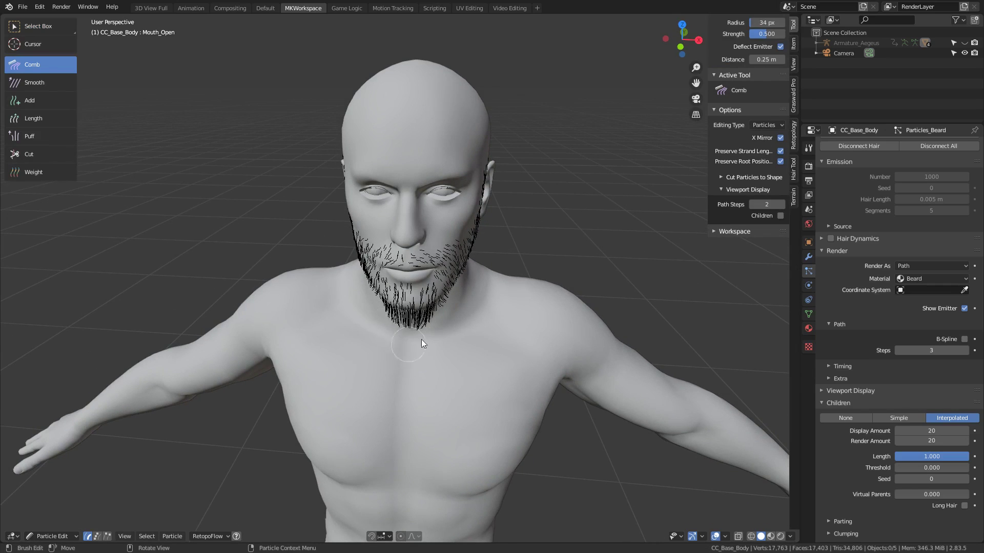
{"action": "mouse_move", "coordinate": [421, 339]}
{"action": "middle_mouse_down"}
{"action": "mouse_move", "coordinate": [435, 336]}
{"action": "mouse_move", "coordinate": [436, 304]}
{"action": "mouse_move", "coordinate": [351, 268]}
{"action": "mouse_move", "coordinate": [410, 342]}
{"action": "mouse_move", "coordinate": [400, 300]}
{"action": "mouse_move", "coordinate": [429, 330]}
{"action": "middle_mouse_up"}
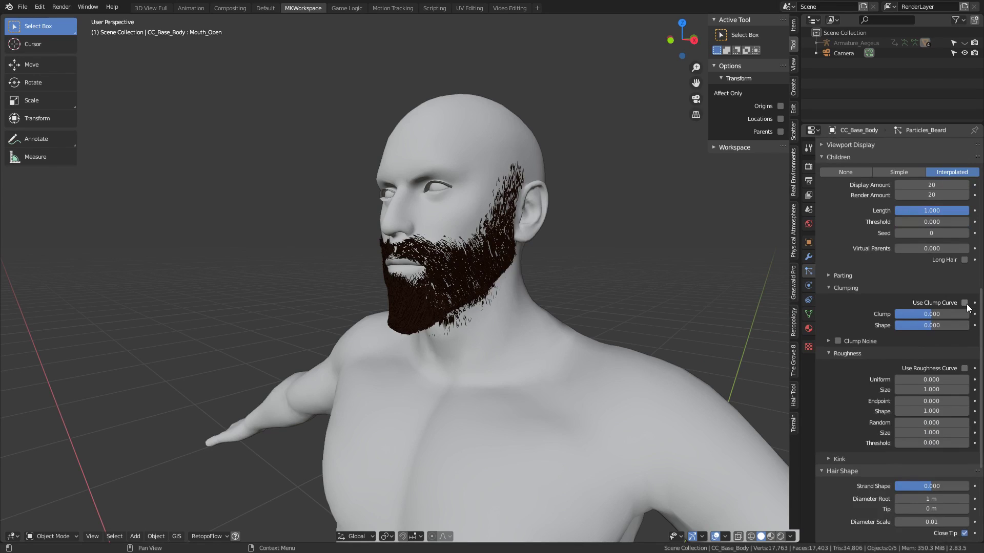
- Enable the clump curve for the beard's child hairs
{"action": "left_click", "coordinate": [966, 304]}
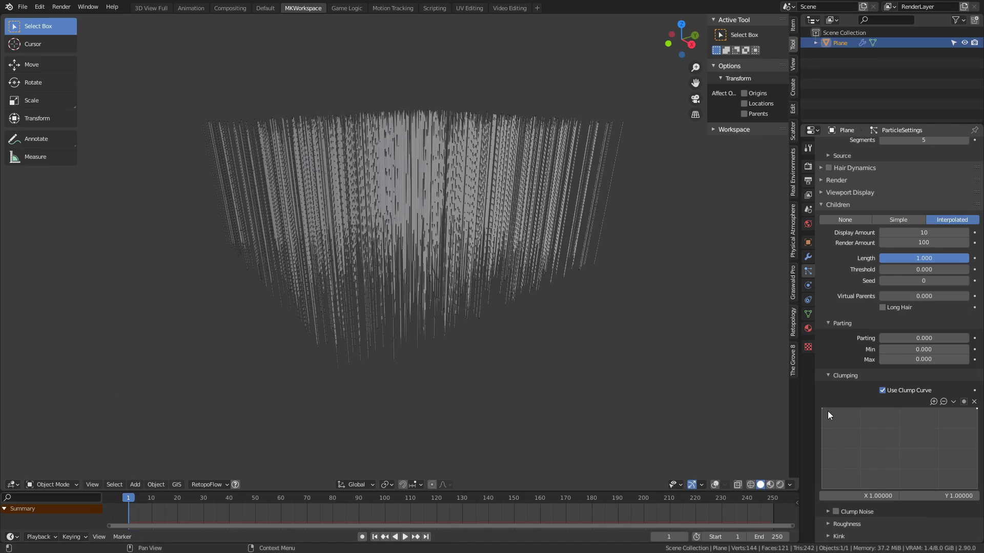
- Reshape the clump curve of the plane's sample hair by lowering its start point and raising a new middle point
{"action": "left_click_drag", "start_coordinate": [822, 409], "coordinate": [819, 490]}
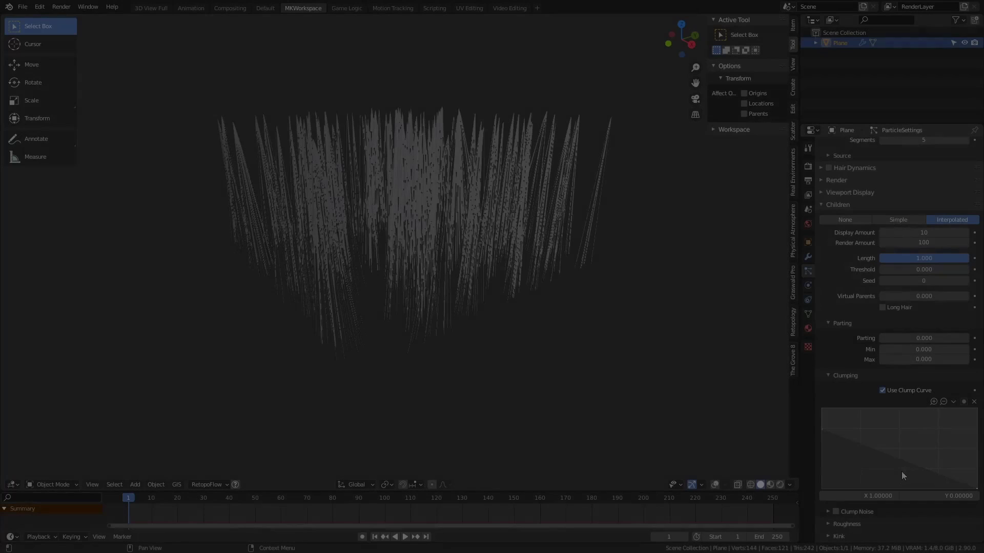
{"action": "left_click_drag", "start_coordinate": [902, 471], "coordinate": [901, 432]}
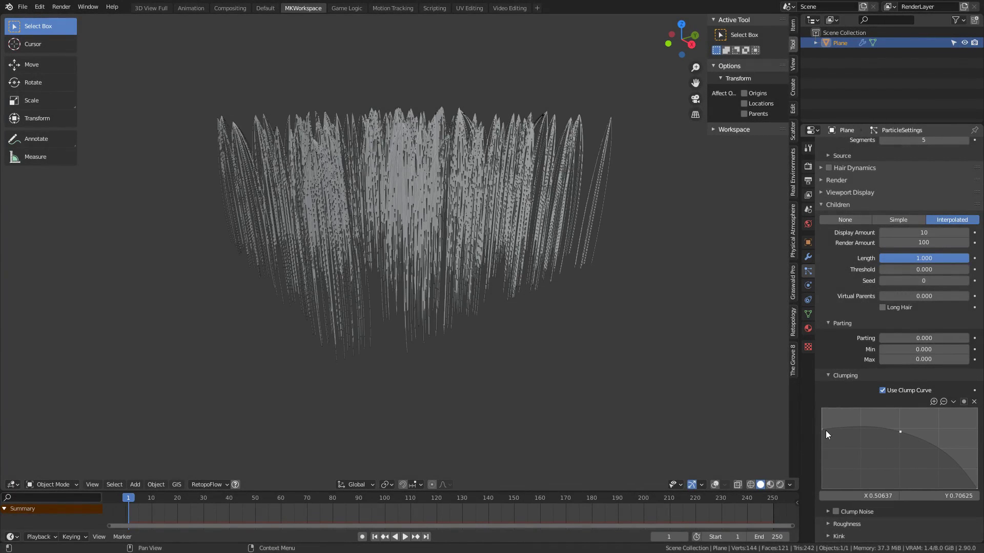
{"action": "left_click_drag", "start_coordinate": [823, 428], "coordinate": [820, 489]}
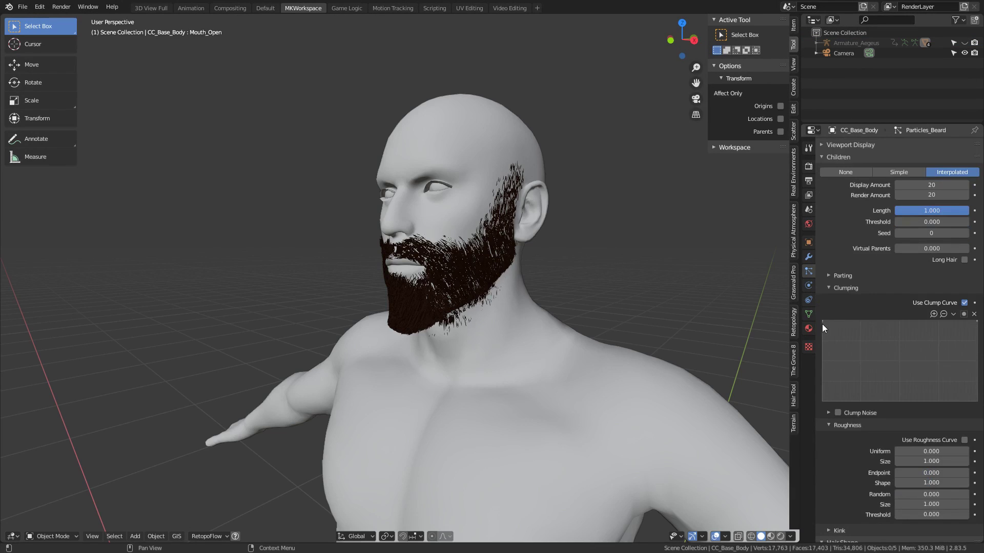
- Lower the start point of the beard's clump curve to a Y value of 0.675
{"action": "left_click_drag", "start_coordinate": [822, 325], "coordinate": [820, 346]}
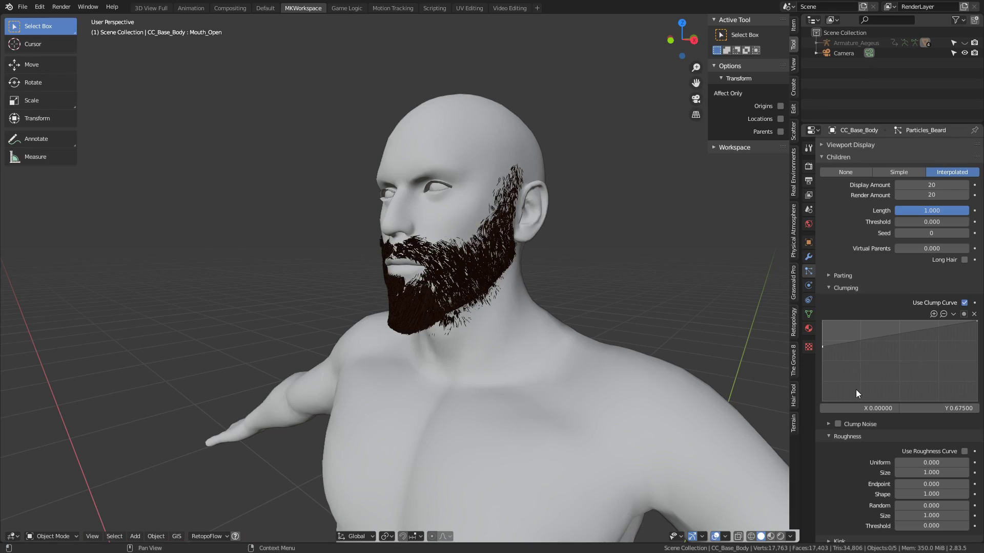
- Try a uniform roughness of 0.02 on the beard's child hairs
{"action": "scroll", "coordinate": [856, 397], "scroll_direction": "down", "scroll_amount": 3}
{"action": "left_click", "coordinate": [930, 402]}
{"action": "type", "text": "0.0"}
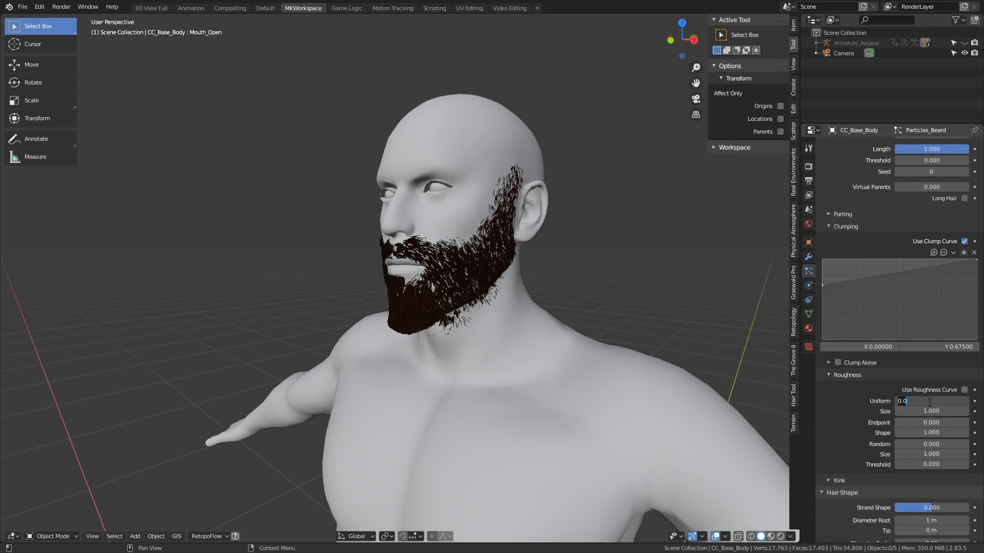
{"action": "type", "text": "2"}
{"action": "key", "text": "Return"}
- Set the roughness of the beard's child hairs to 0.2 for Uniform and 0.4 for Endpoint
{"action": "left_click", "coordinate": [917, 401]}
{"action": "type", "text": "0.2"}
{"action": "key", "text": "Return"}
{"action": "left_click_drag", "start_coordinate": [909, 423], "coordinate": [937, 422]}
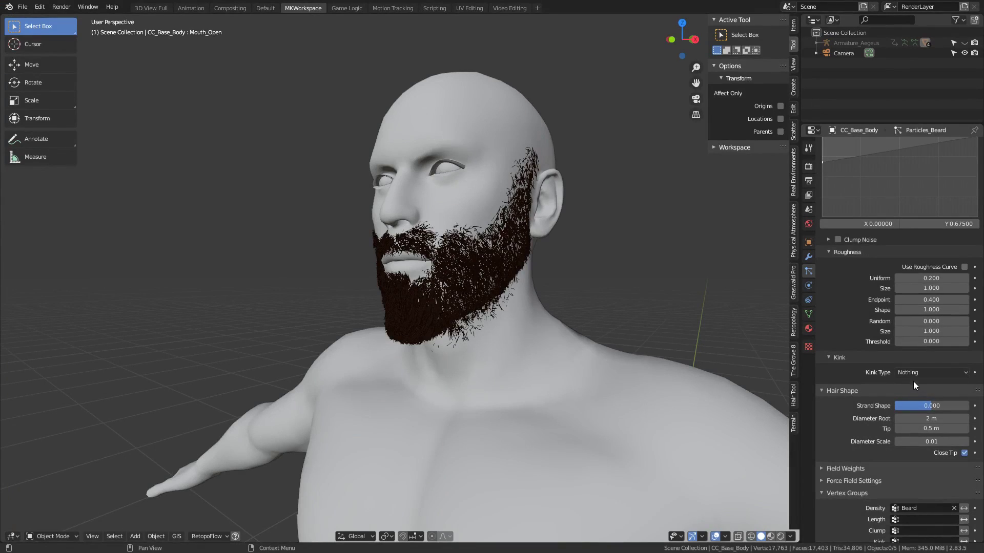
- Apply a Wave kink to the beard's child hairs and reduce its Clump value to 0.5
{"action": "left_click", "coordinate": [916, 373]}
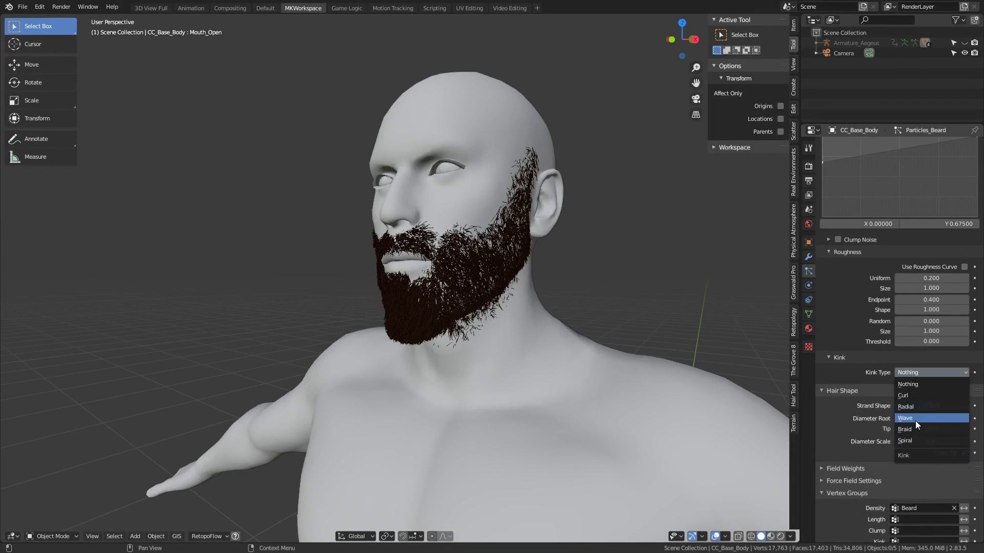
{"action": "left_click", "coordinate": [915, 420]}
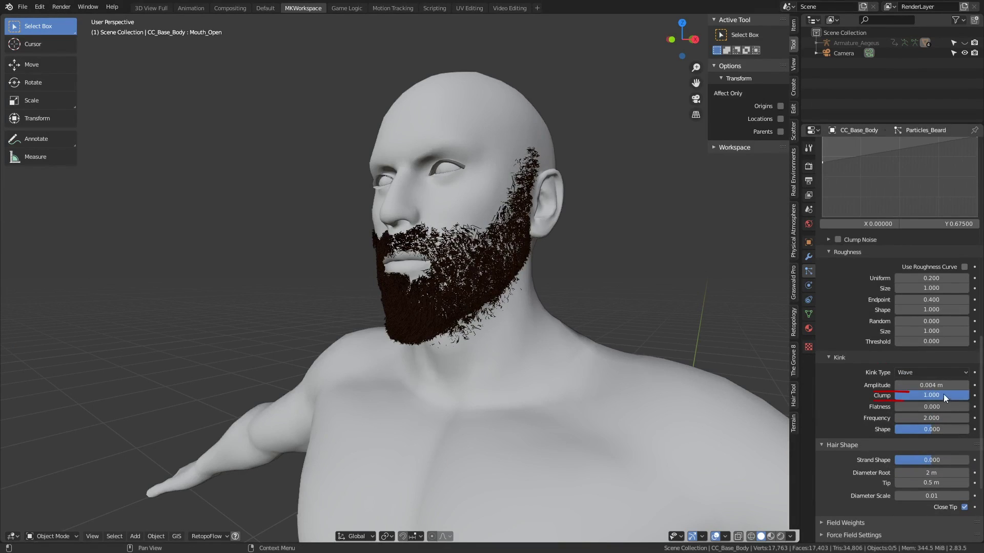
{"action": "left_click_drag", "start_coordinate": [943, 395], "coordinate": [934, 398]}
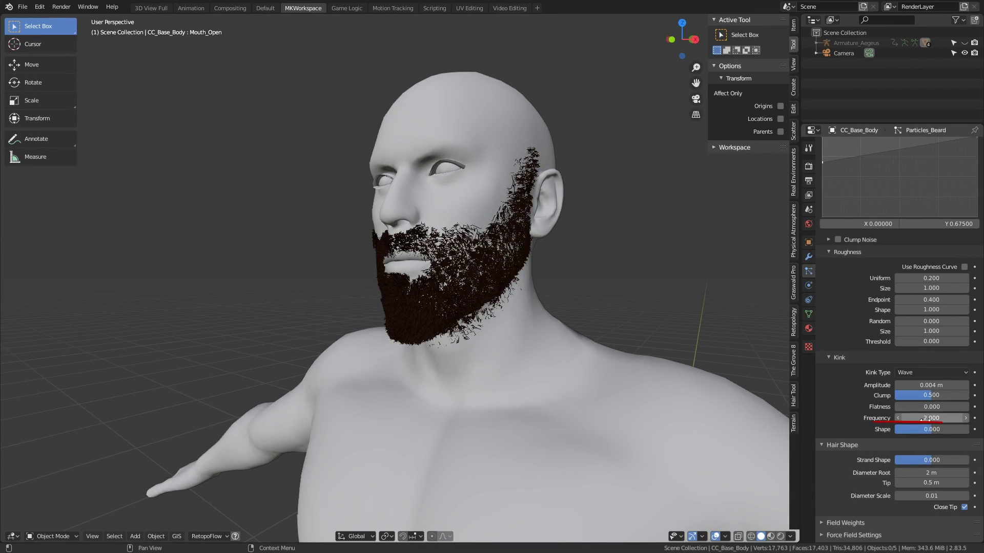
- Try a frequency of 8 for the beard's Wave kink
{"action": "left_click", "coordinate": [923, 419]}
{"action": "type", "text": "8"}
{"action": "key", "text": "Return"}
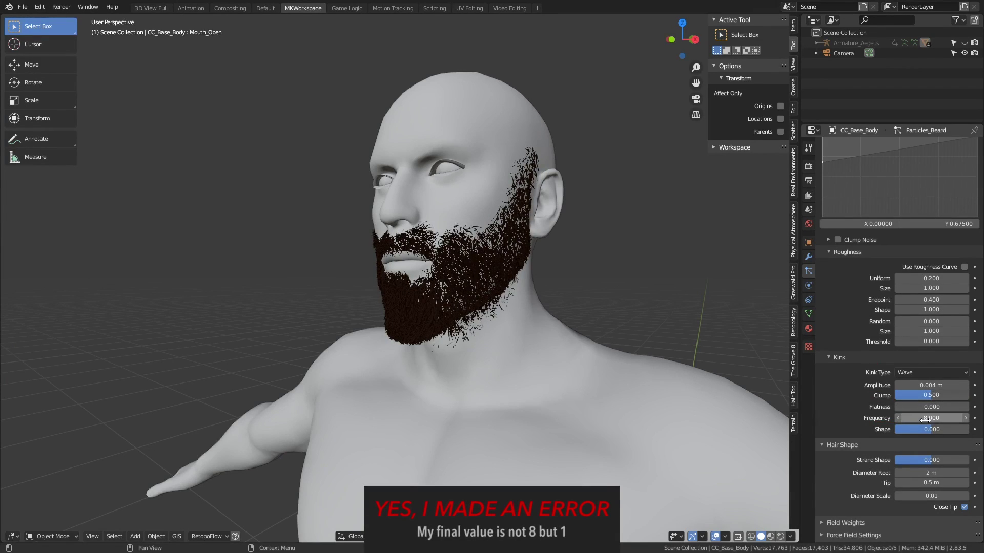
- Set the frequency of the beard's Wave kink to 1
{"action": "left_click", "coordinate": [923, 419]}
{"action": "type", "text": "1"}
{"action": "key", "text": "Return"}
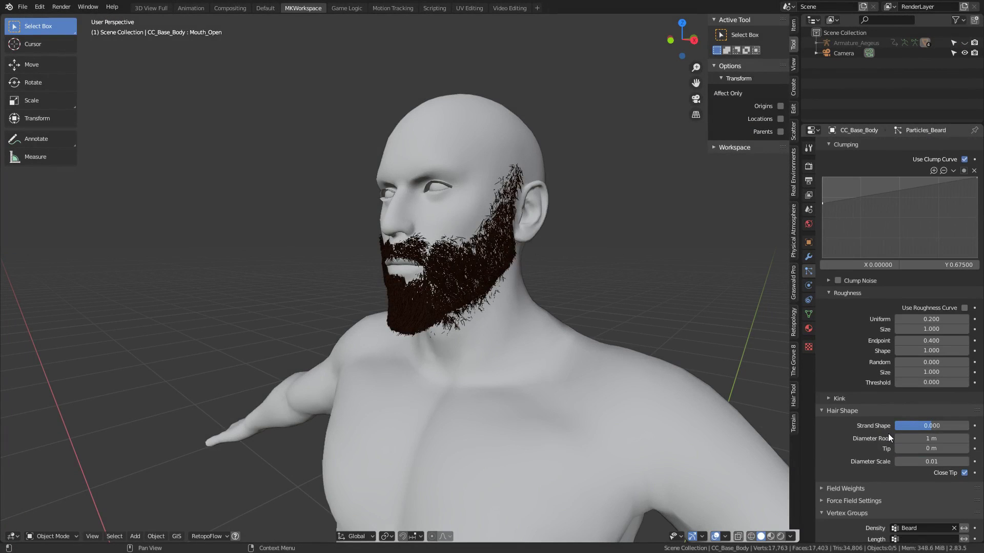
- Set the beard's hair shape to a root diameter of 2 m and a tip diameter of 0.5 m
{"action": "left_click", "coordinate": [929, 439]}
{"action": "type", "text": "2"}
{"action": "key", "text": "Return"}
{"action": "left_click", "coordinate": [926, 449]}
{"action": "type", "text": "0.5"}
{"action": "key", "text": "Return"}
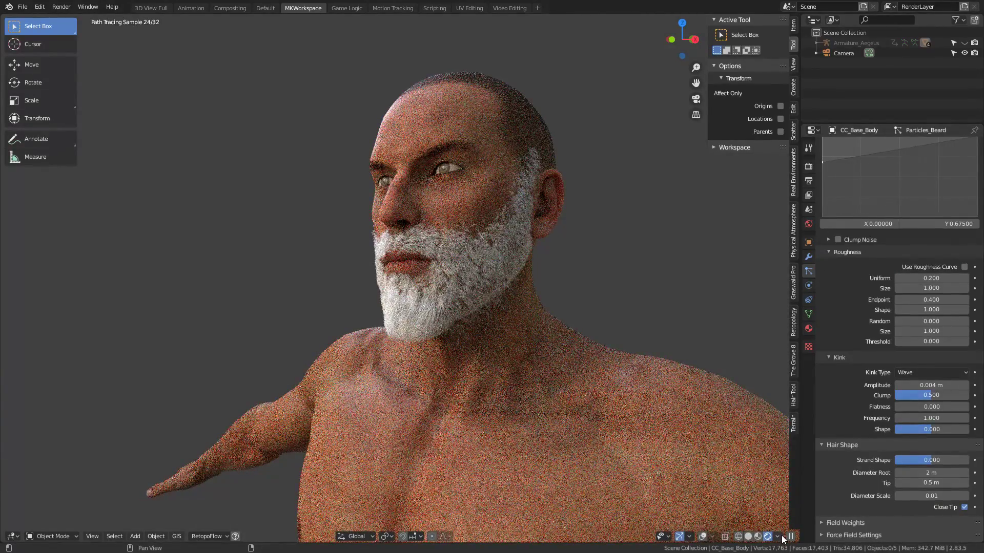
- Switch the Beard material's hair colouring to Melanin concentration and lower its Melanin Redness
{"action": "left_click", "coordinate": [808, 329]}
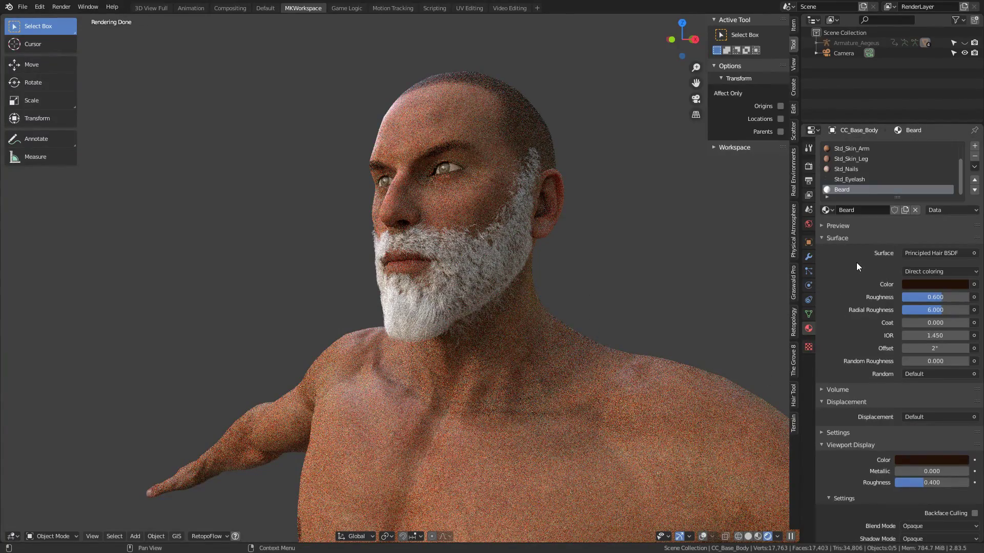
{"action": "left_click", "coordinate": [924, 267]}
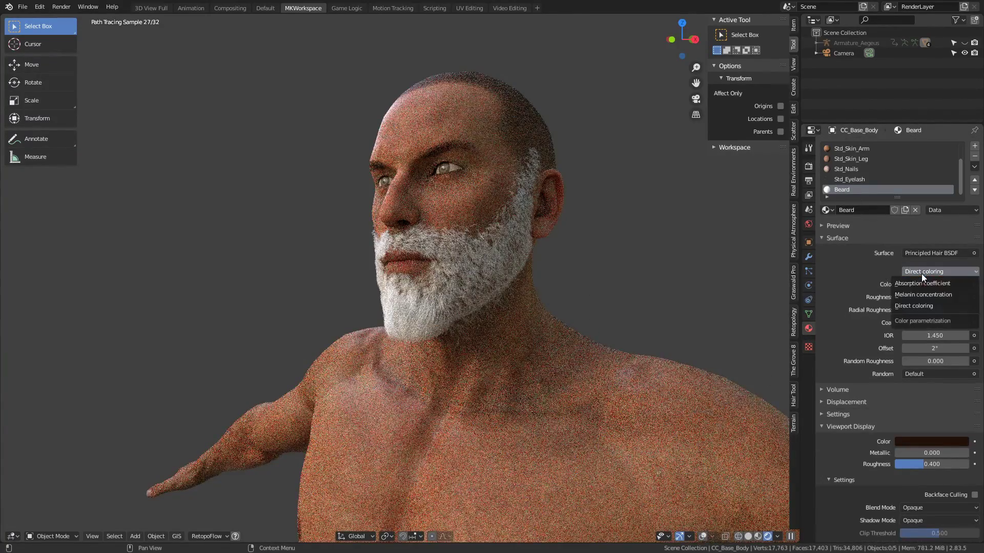
{"action": "left_click", "coordinate": [913, 295]}
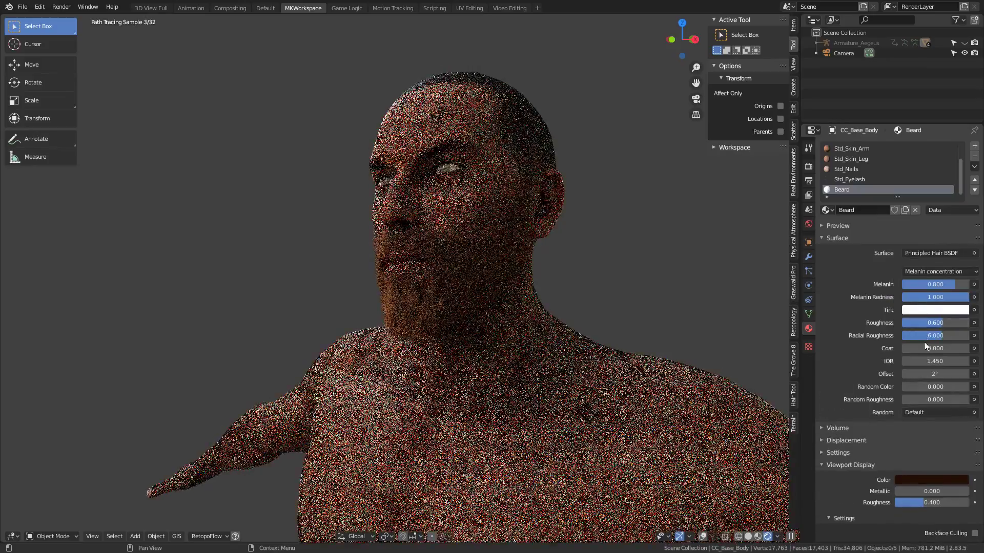
{"action": "left_click_drag", "start_coordinate": [953, 297], "coordinate": [936, 297]}
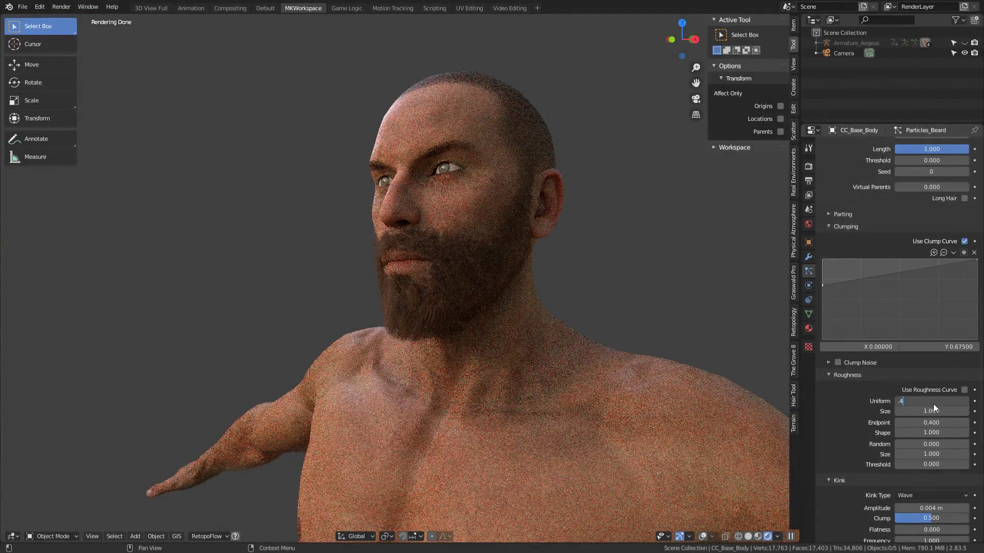
- Set the beard's uniform roughness to 0.4 and raise the clump curve's start point to a Y value of 0.7875
{"action": "key", "text": "Return"}
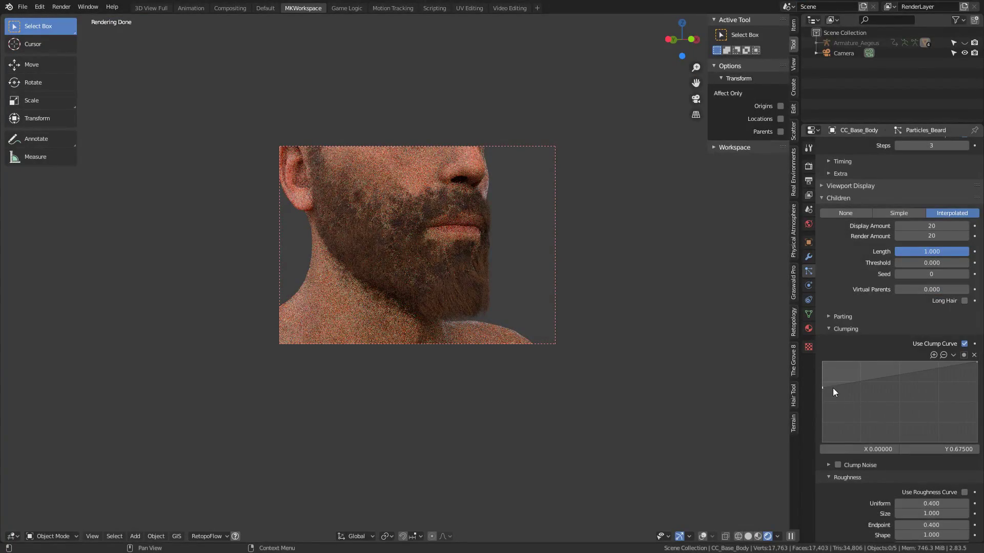
{"action": "left_click_drag", "start_coordinate": [822, 387], "coordinate": [819, 378]}
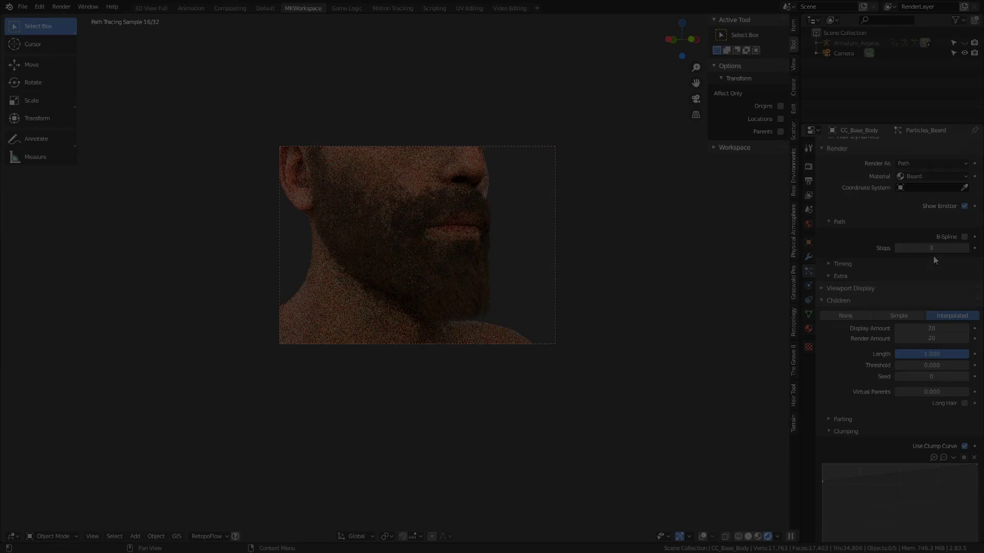
- Adjust the render path steps of the beard hairs and set their random roughness to 0.5
{"action": "left_click", "coordinate": [932, 249]}
{"action": "key", "text": "Return"}
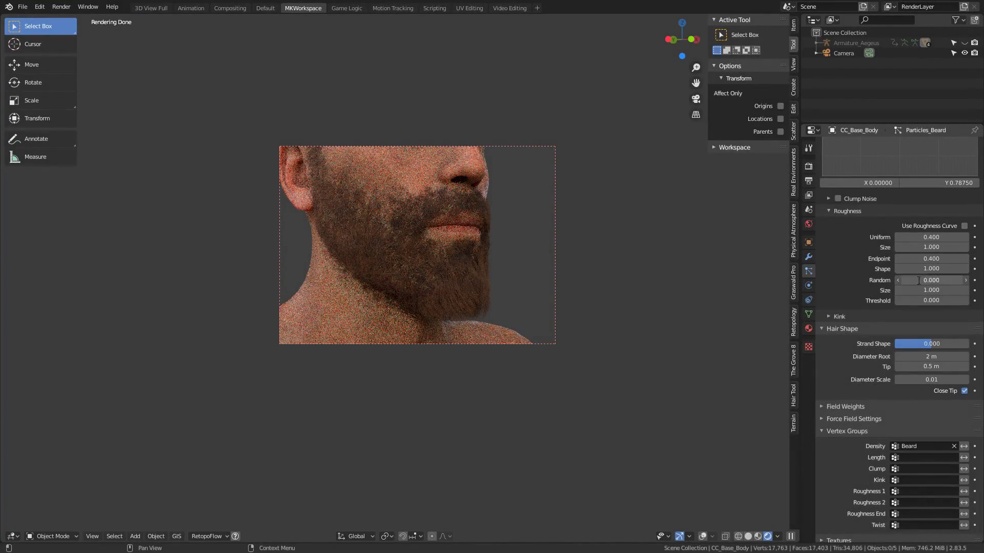
{"action": "left_click_drag", "start_coordinate": [919, 281], "coordinate": [937, 280]}
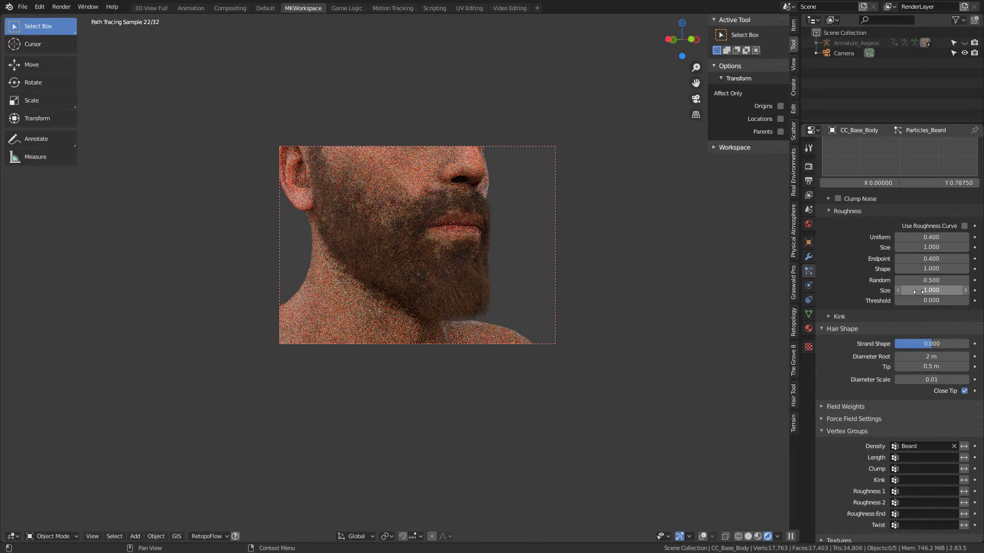
{"action": "left_click", "coordinate": [839, 212]}
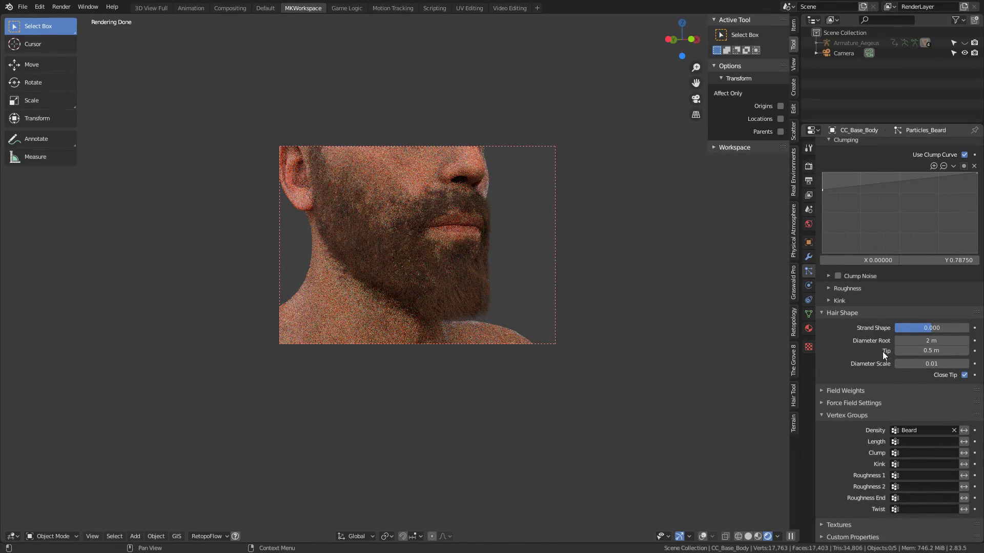